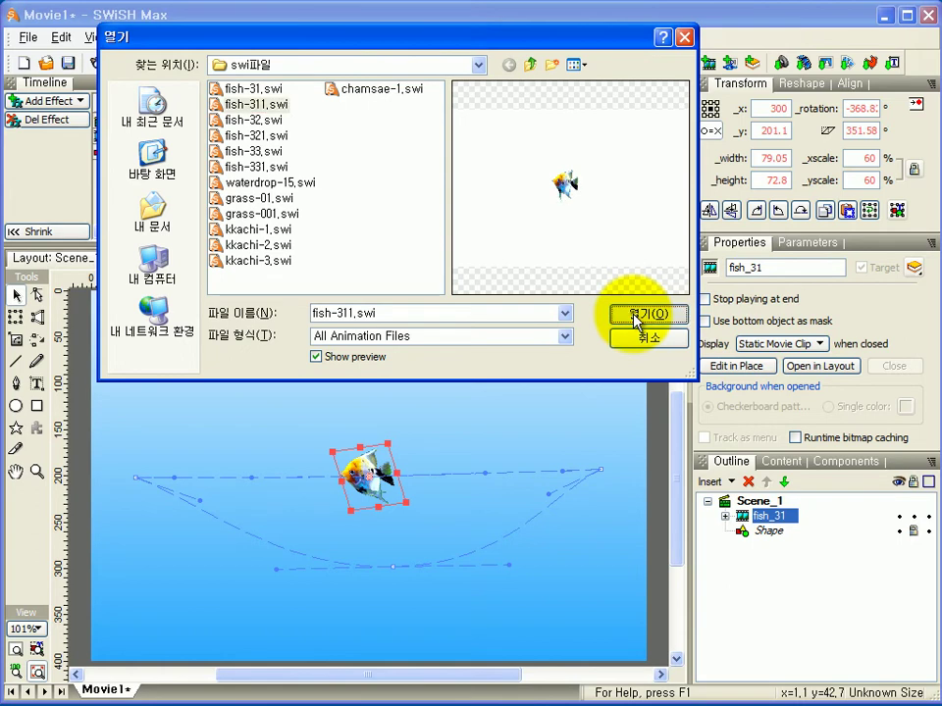
- Import fish-311.swi into the scene, overwriting the existing library content for this and all following name conflicts
click(527, 493)
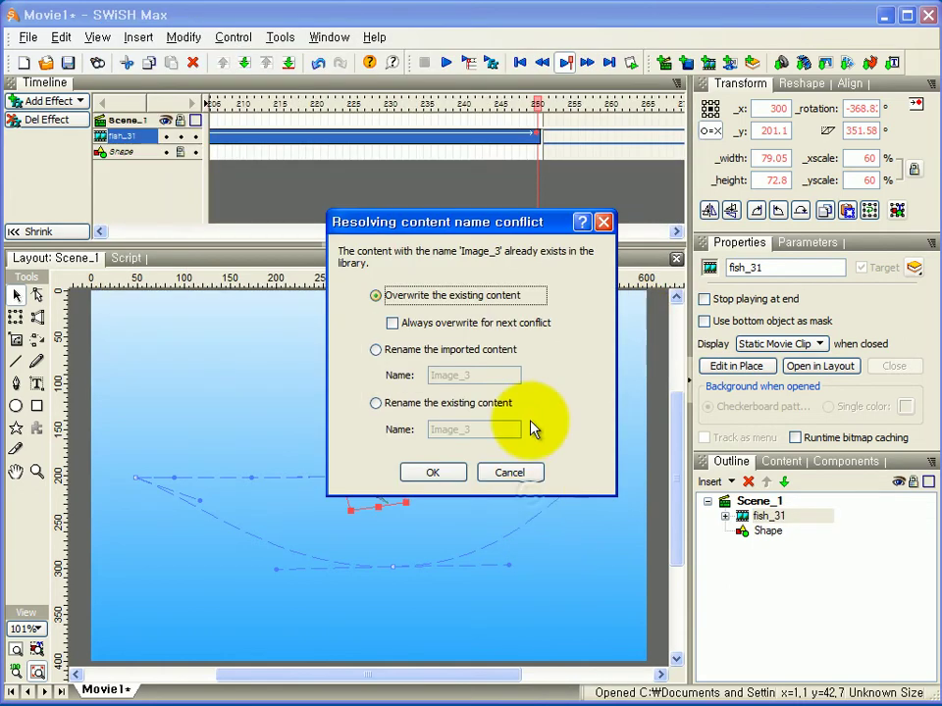
drag(503, 226, 451, 217)
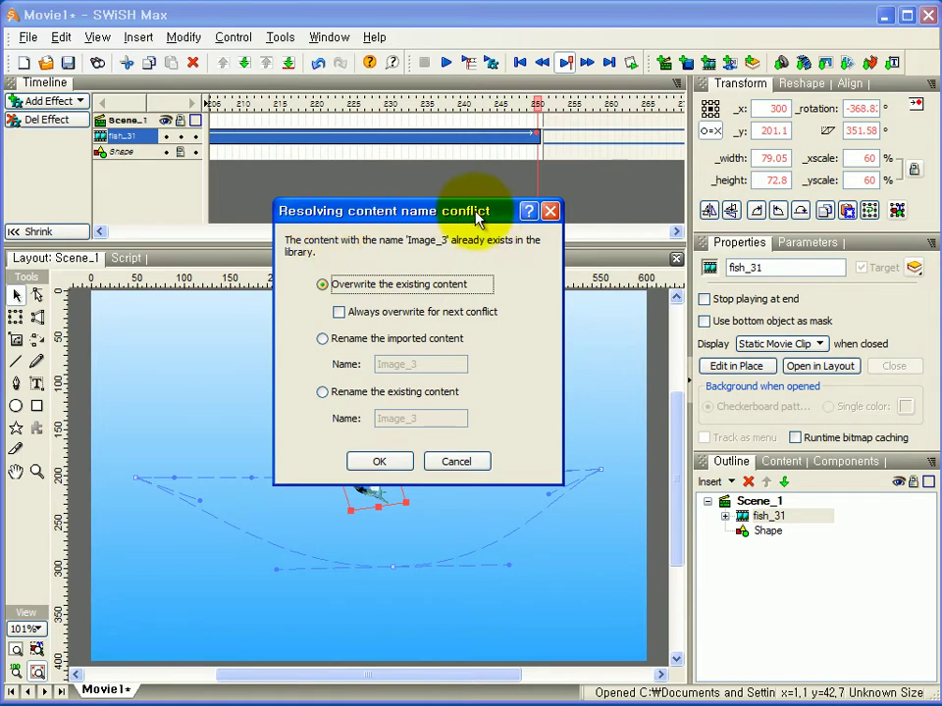
drag(444, 217, 390, 191)
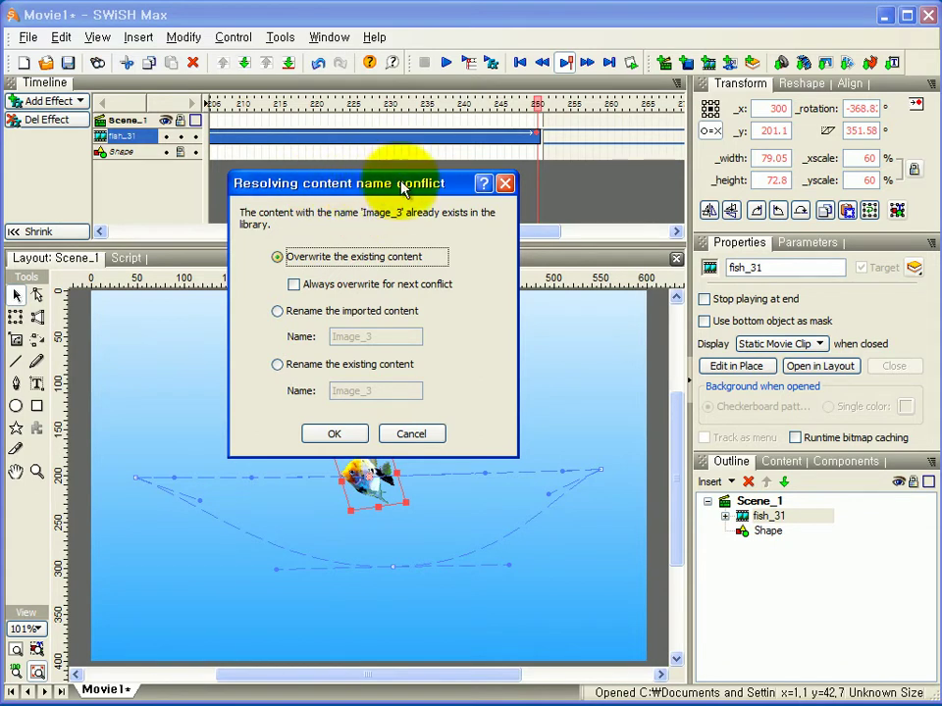
drag(400, 192, 402, 200)
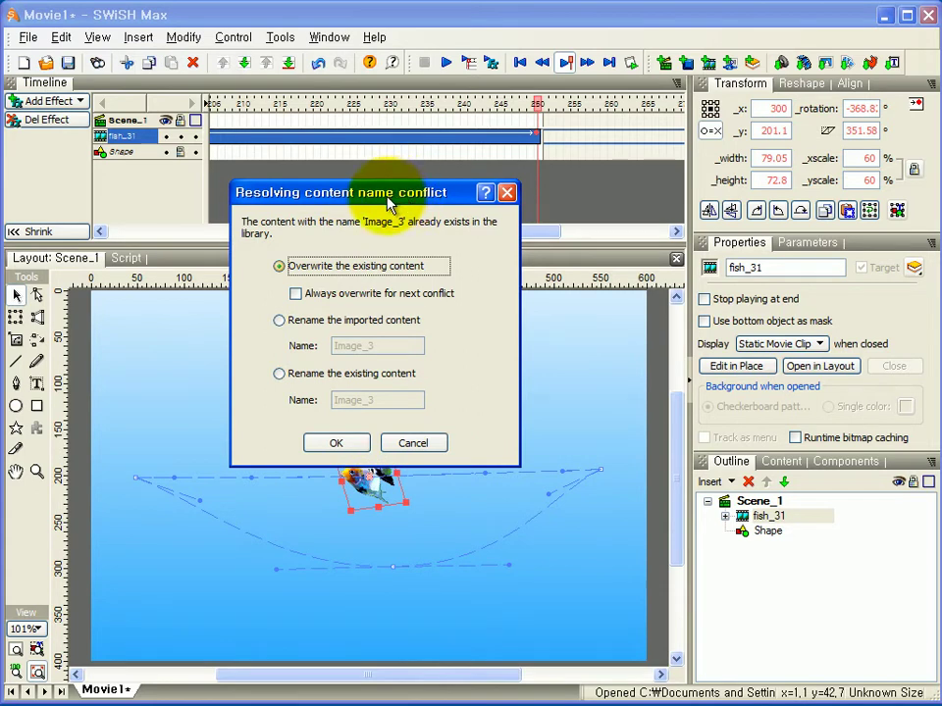
drag(389, 203, 404, 194)
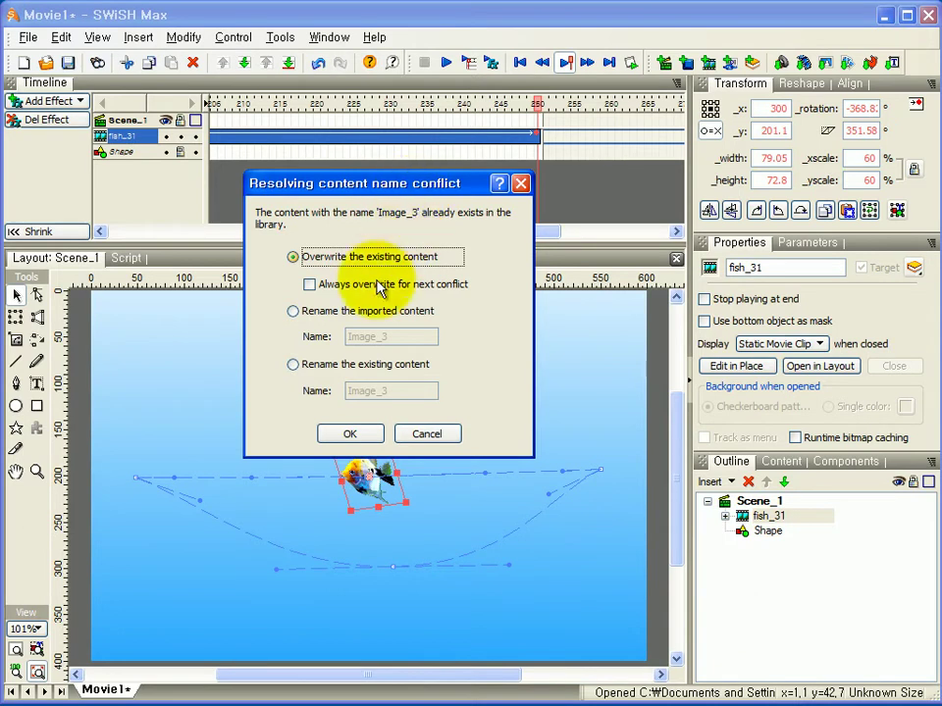
click(309, 286)
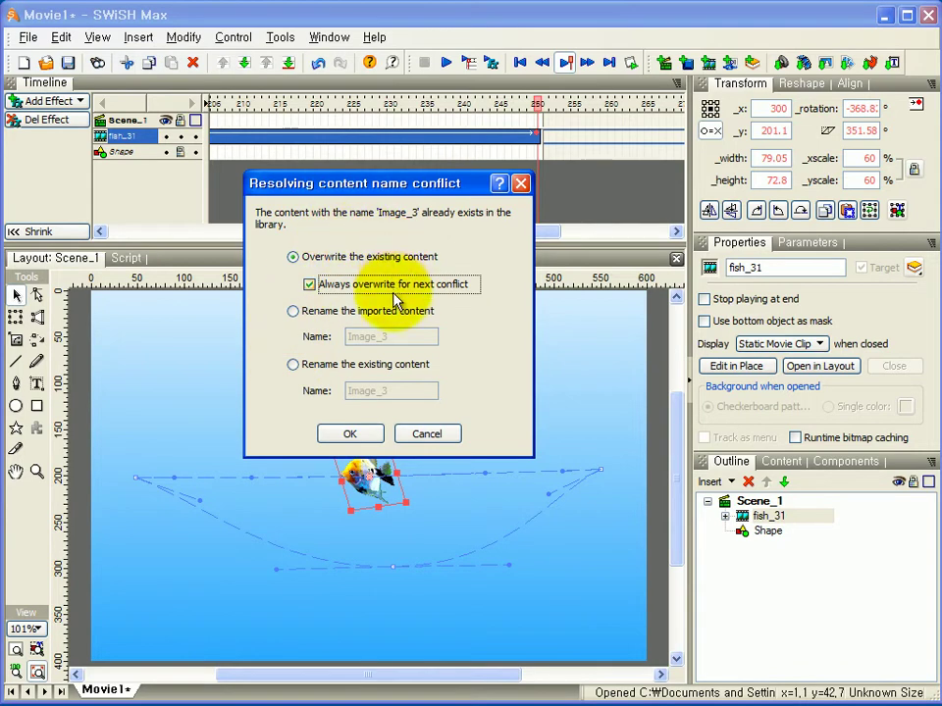
click(351, 434)
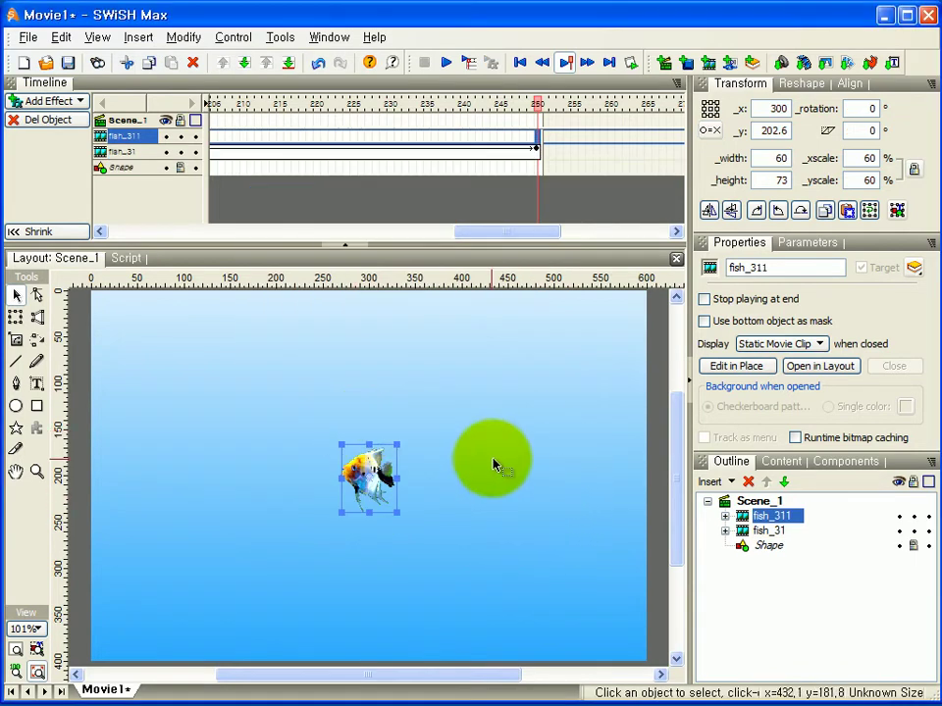
- Move fish_311 to the lower-right corner of the stage, at about x 541, y 348
drag(366, 487, 584, 618)
click(387, 483)
click(599, 609)
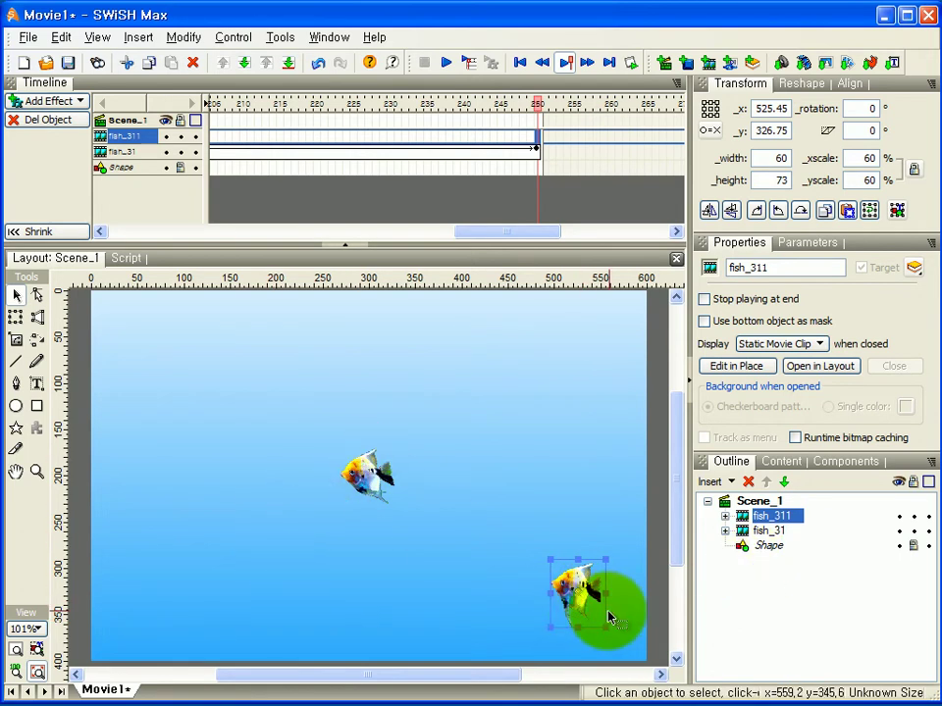
mouse_move(586, 616)
mouse_down()
mouse_move(567, 613)
mouse_move(587, 599)
mouse_move(598, 627)
mouse_up()
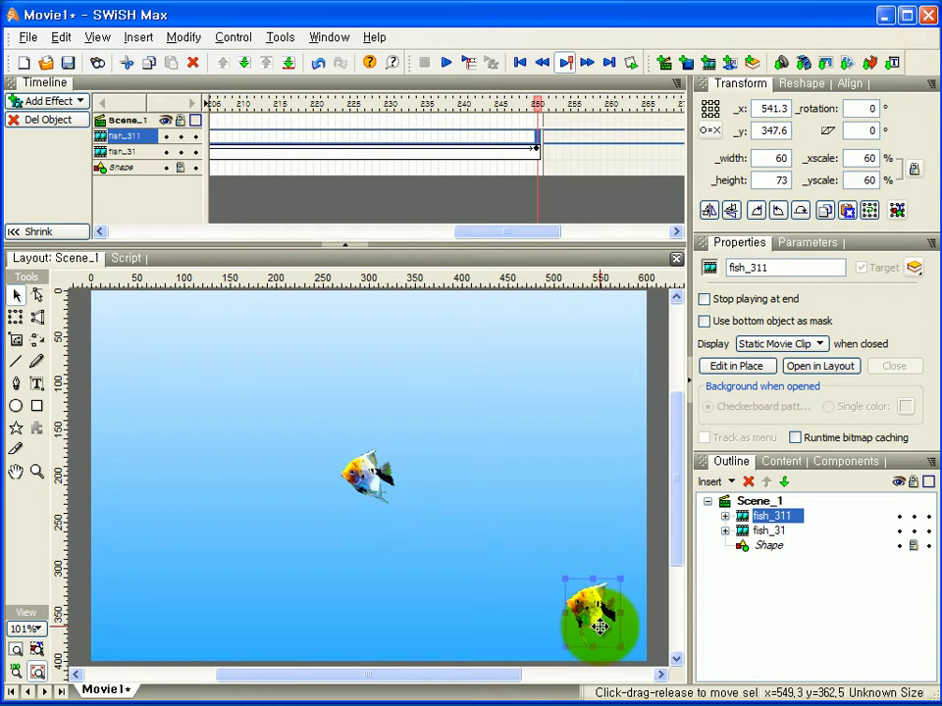
- Add a Move effect to fish_311 ending at frame 100, with the fish near the stage's left edge at about x 57, y 171
drag(539, 238, 210, 273)
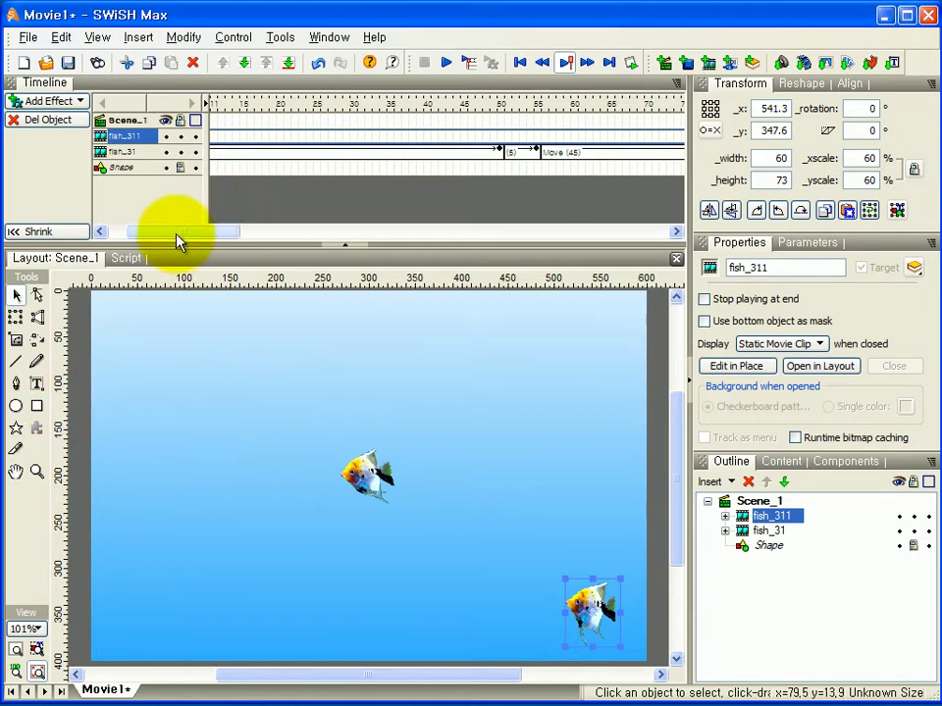
drag(176, 236, 269, 237)
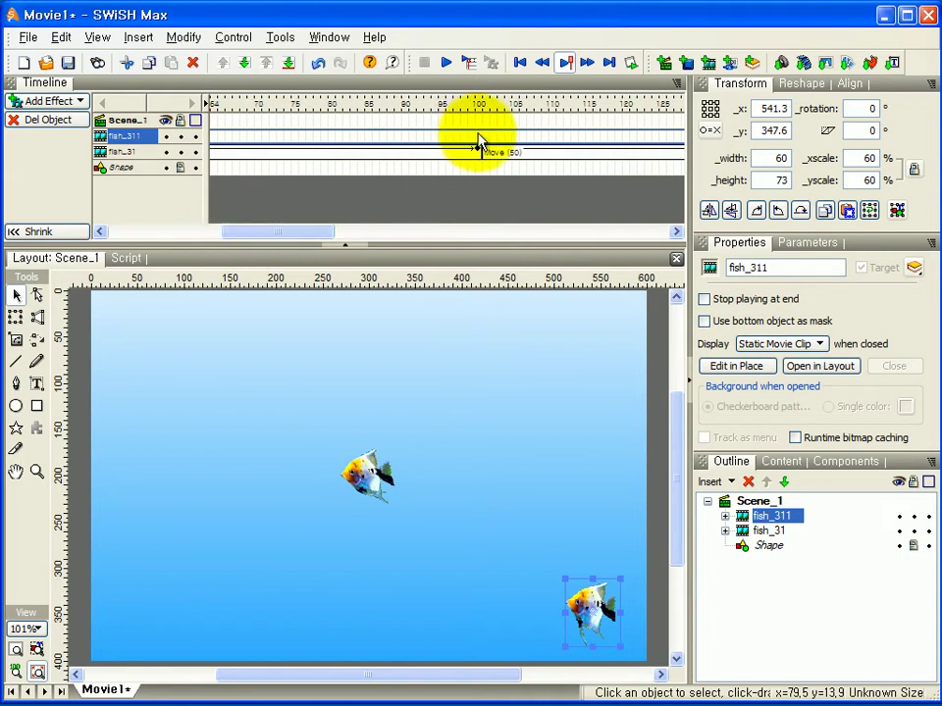
click(477, 140)
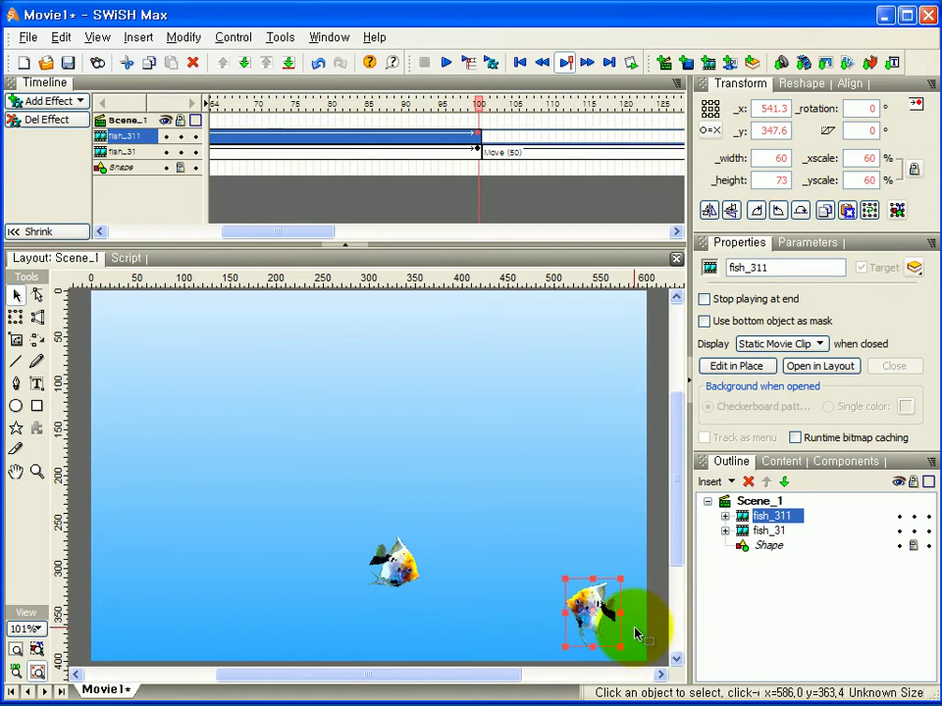
drag(598, 622, 144, 468)
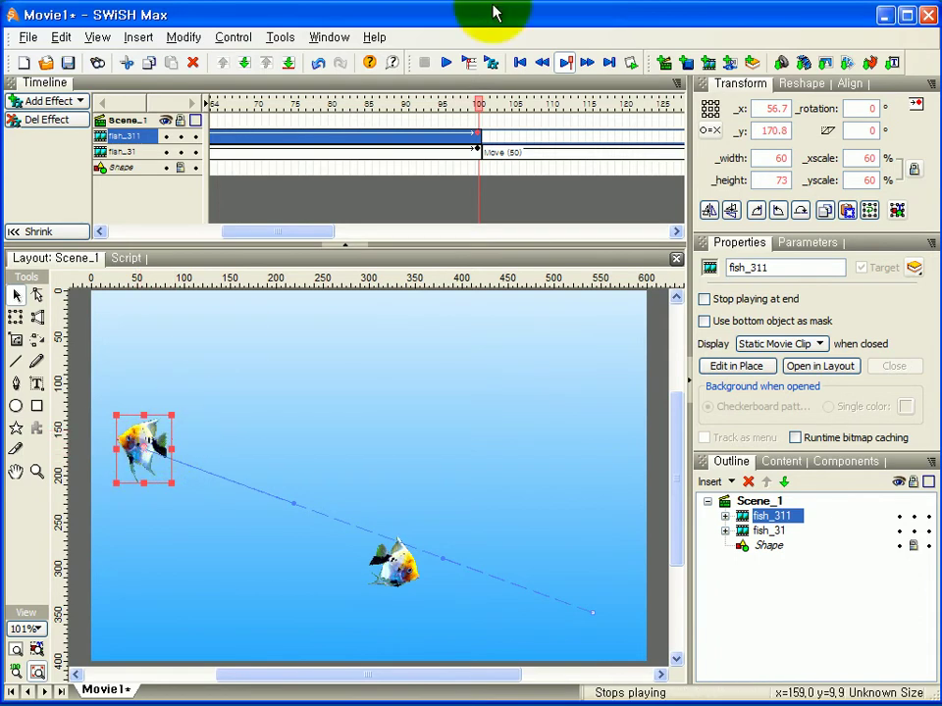
- Add a Place effect to fish_311 at frame 101
drag(311, 232, 382, 245)
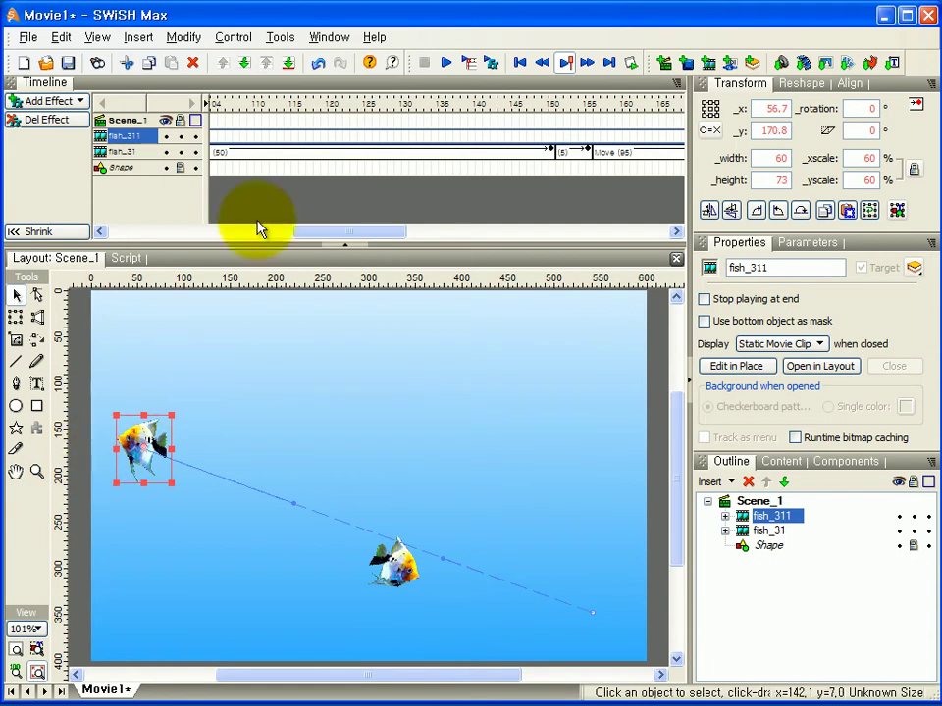
drag(337, 233, 250, 255)
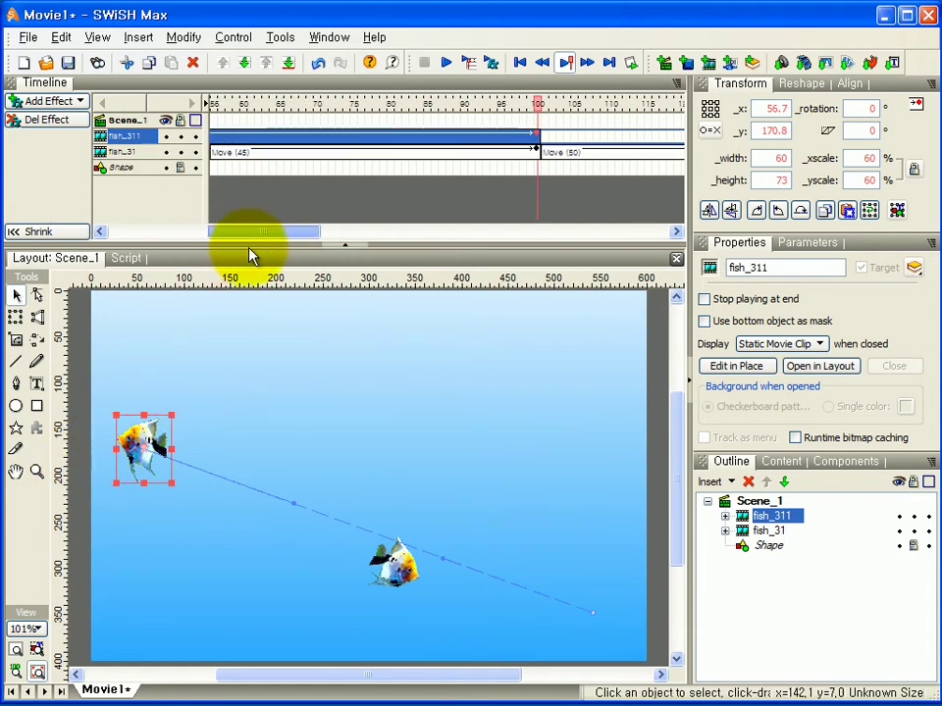
click(543, 139)
drag(275, 236, 319, 236)
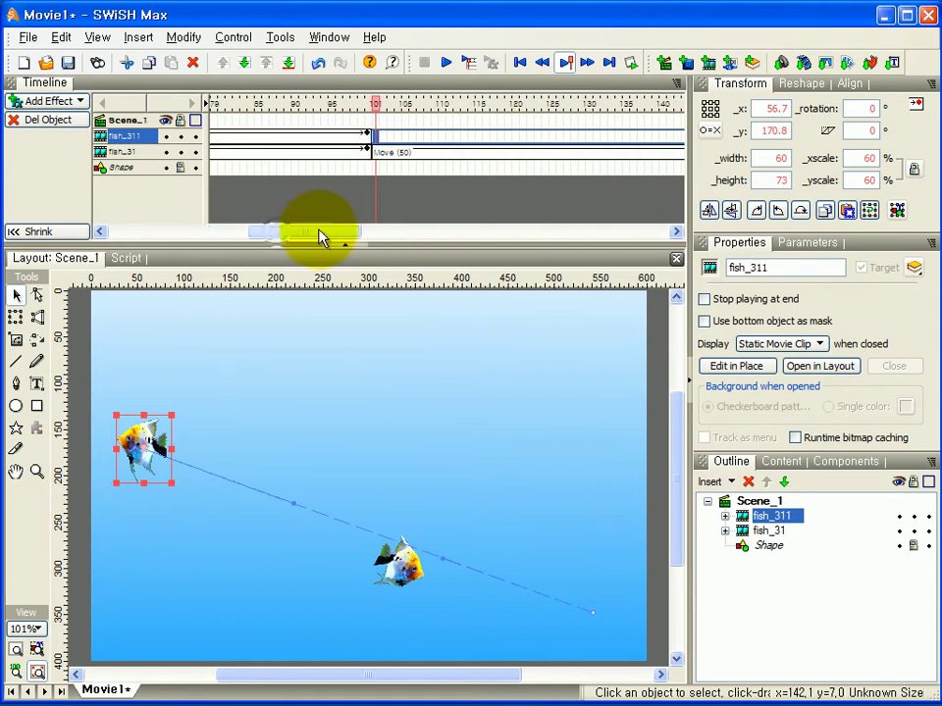
right_click(377, 139)
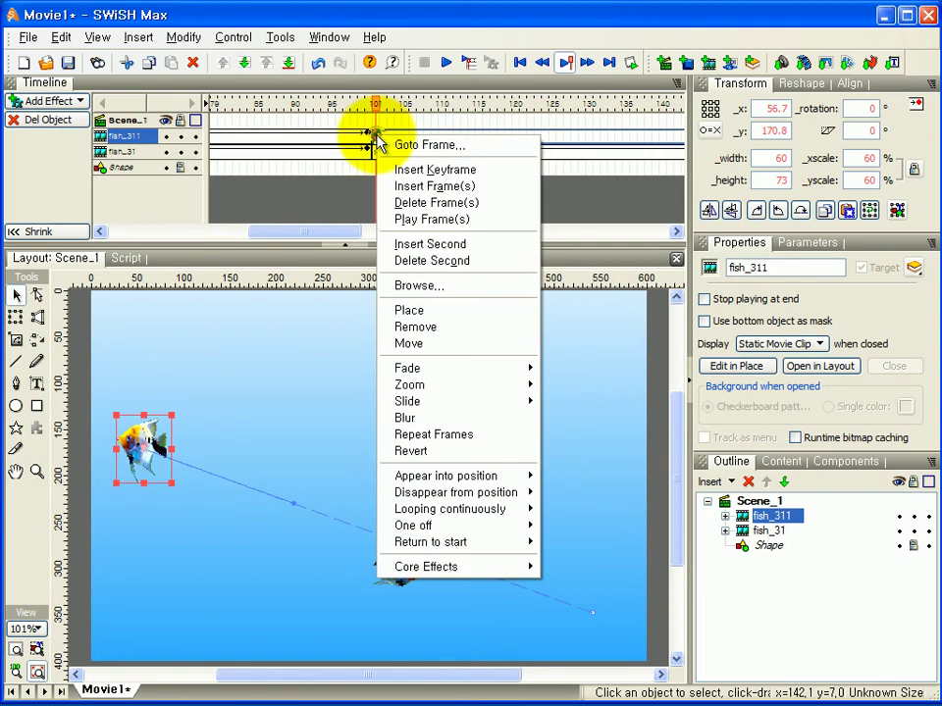
click(424, 311)
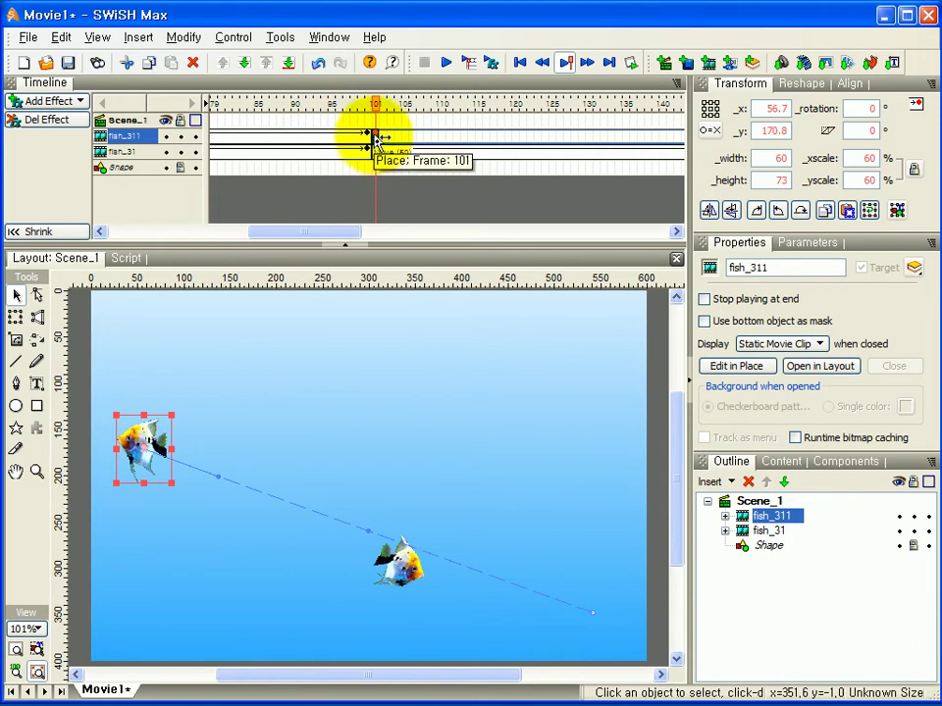
- Flip fish_311 horizontally at its frame 101 Place effect and compare the fish's direction at frames 100 and 101
drag(335, 235, 358, 239)
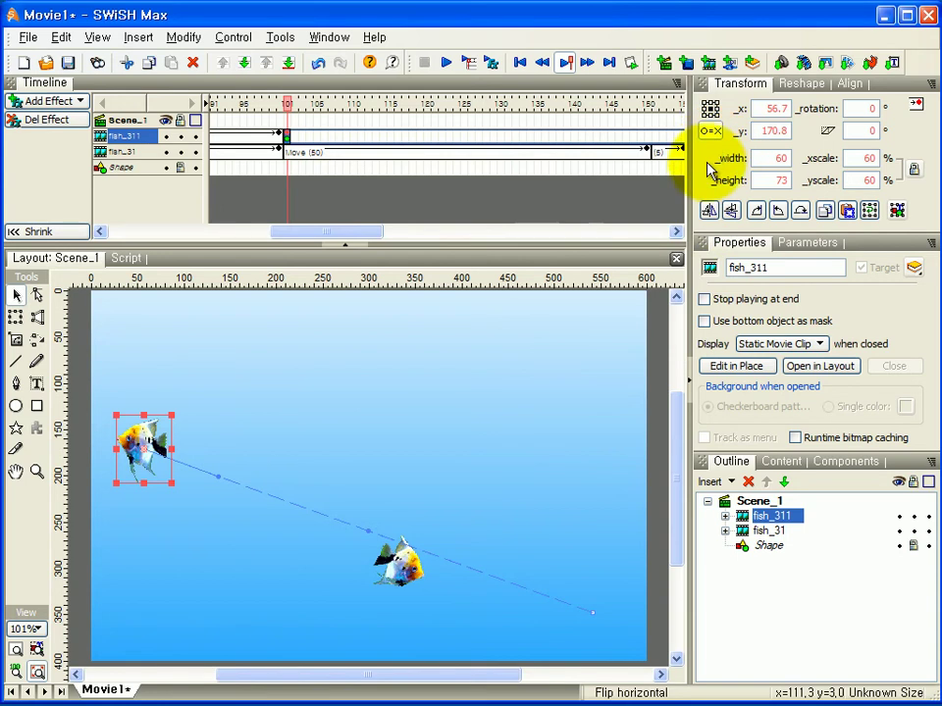
click(165, 478)
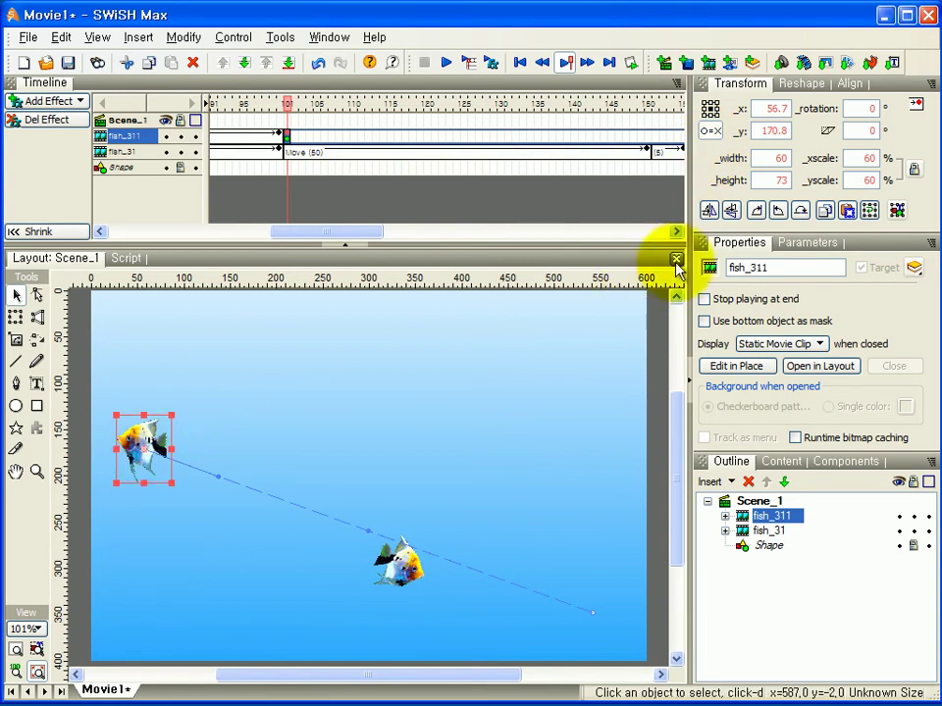
click(707, 212)
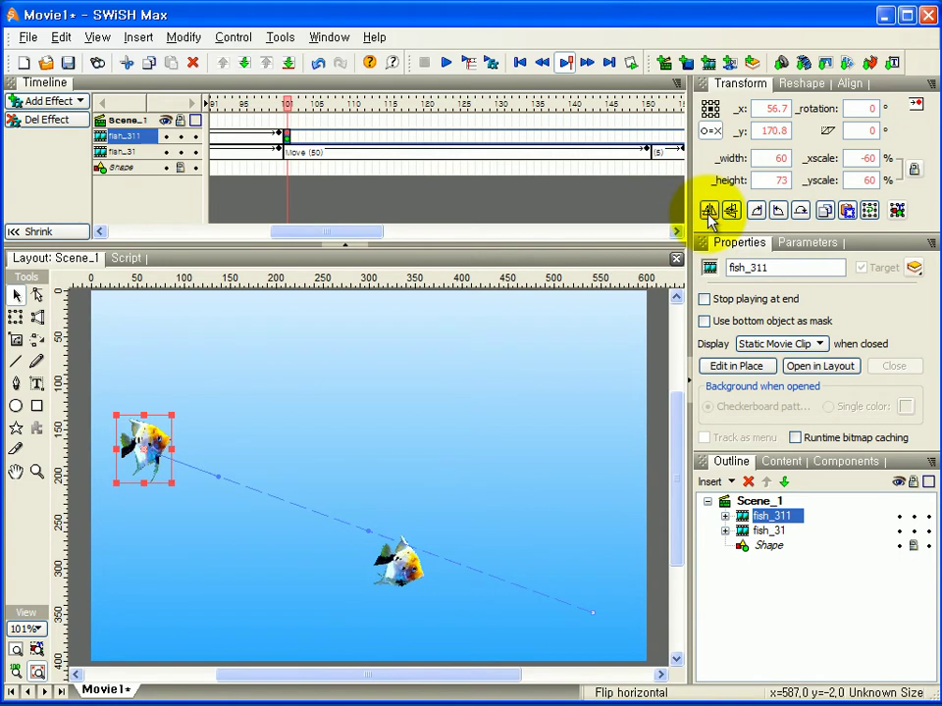
click(140, 488)
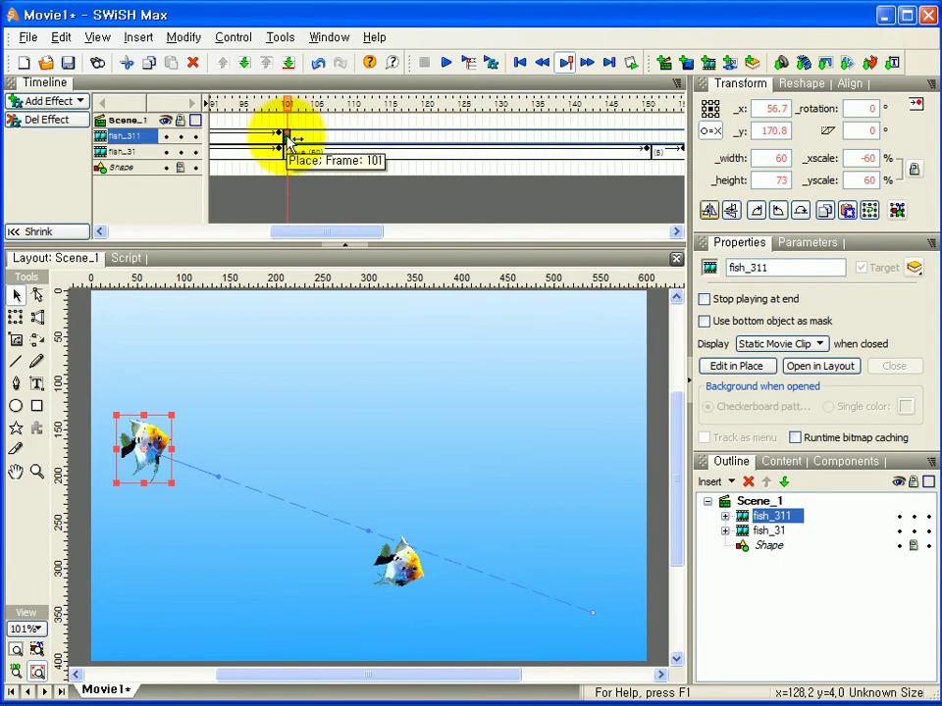
click(138, 450)
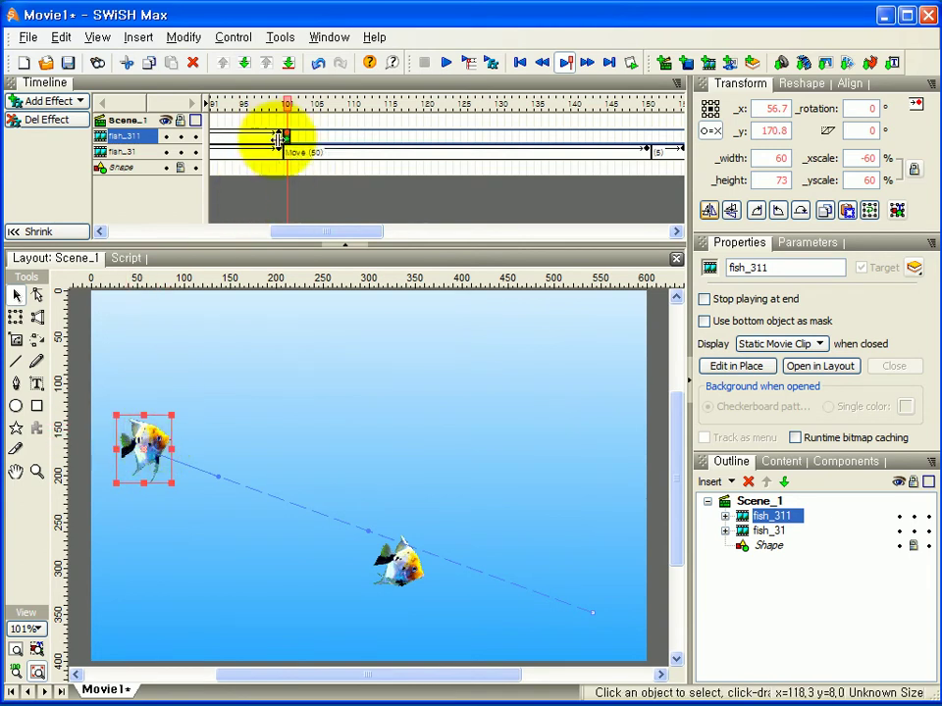
drag(283, 103, 325, 106)
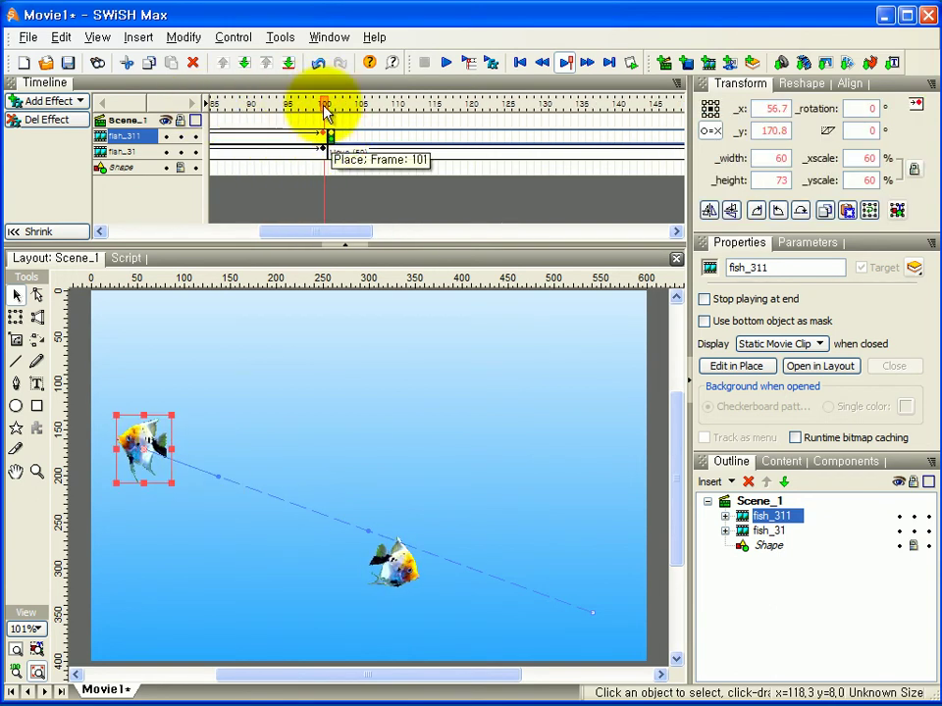
drag(326, 108, 333, 110)
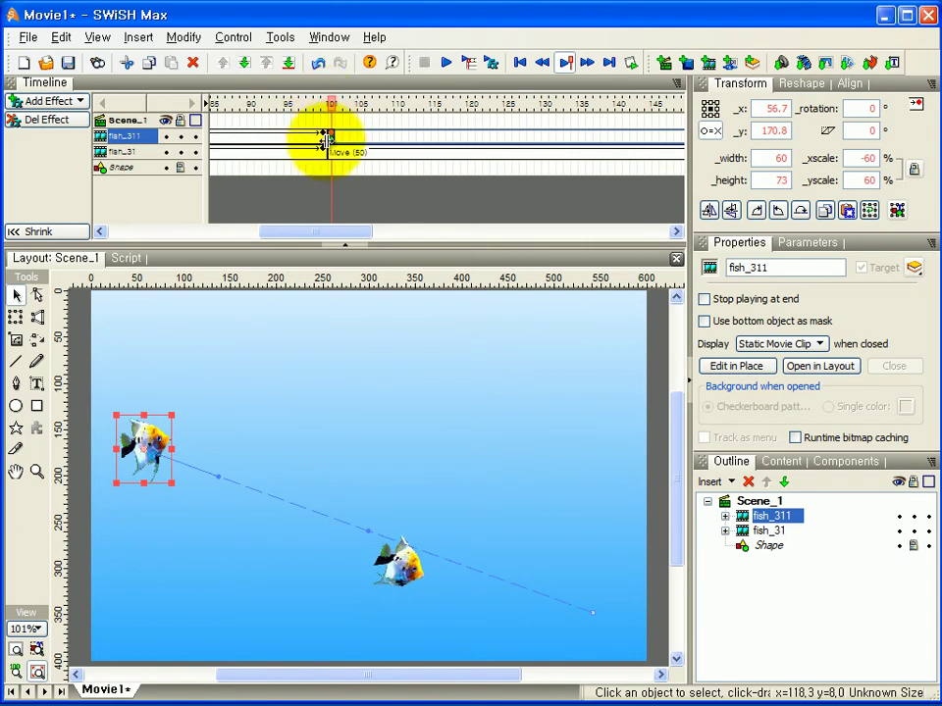
- Add a fish_311 Move ending at frame 200, with the fish rotated about 5° and positioned near the stage's right edge at about x 540, y 167
drag(332, 242, 346, 238)
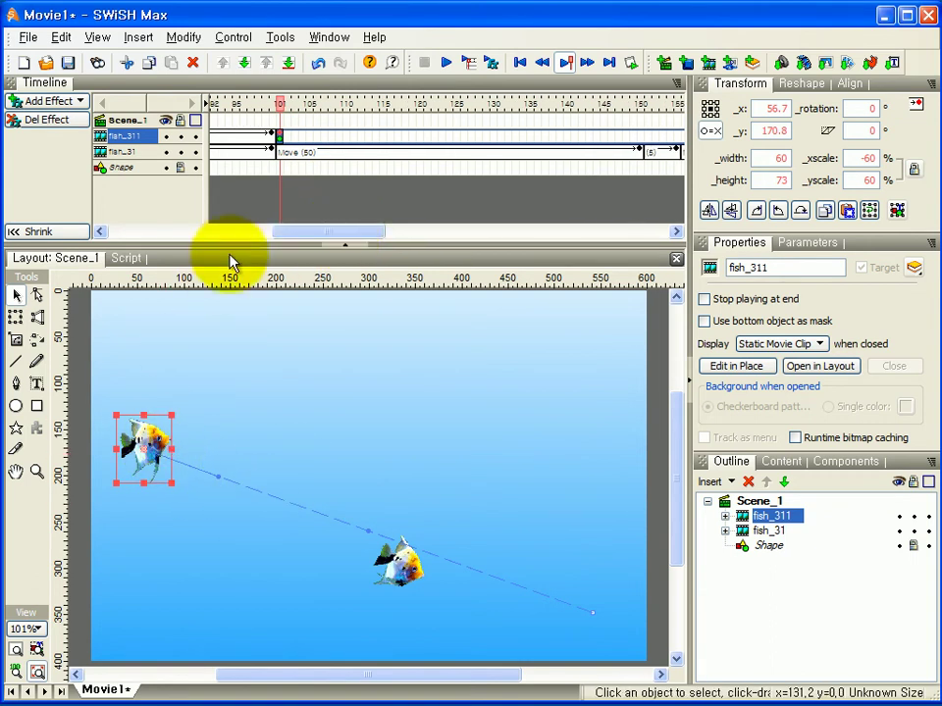
drag(306, 236, 370, 247)
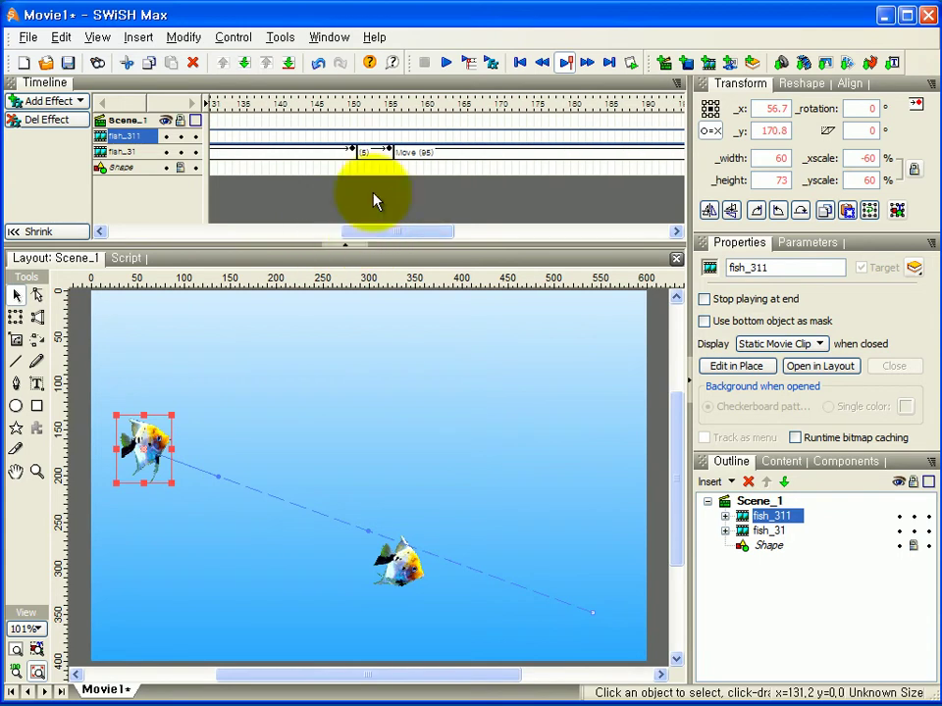
drag(400, 237, 442, 235)
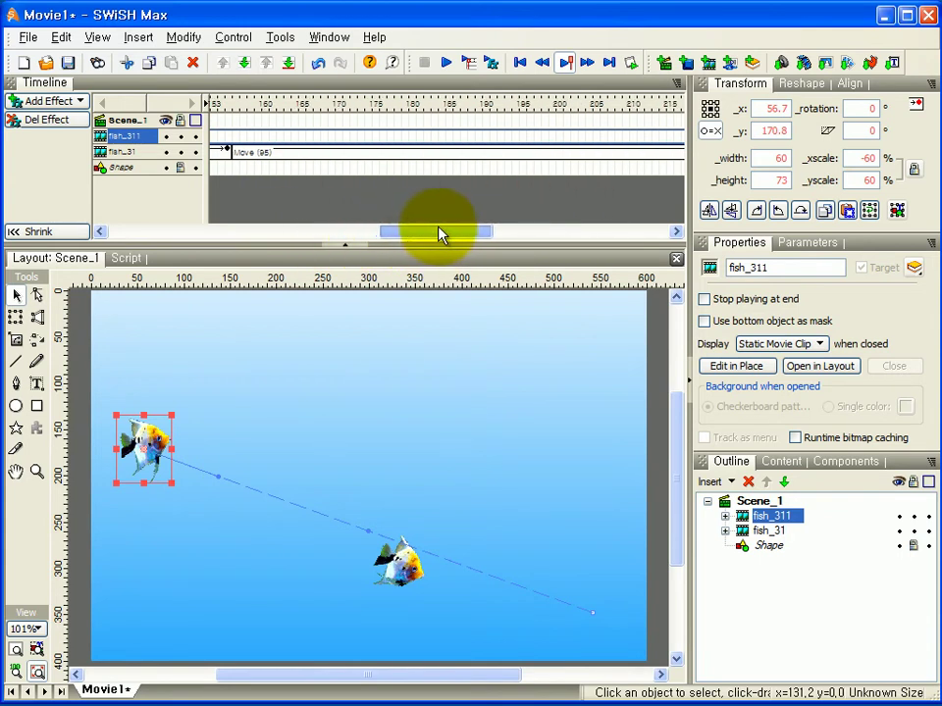
click(554, 143)
drag(401, 438, 401, 439)
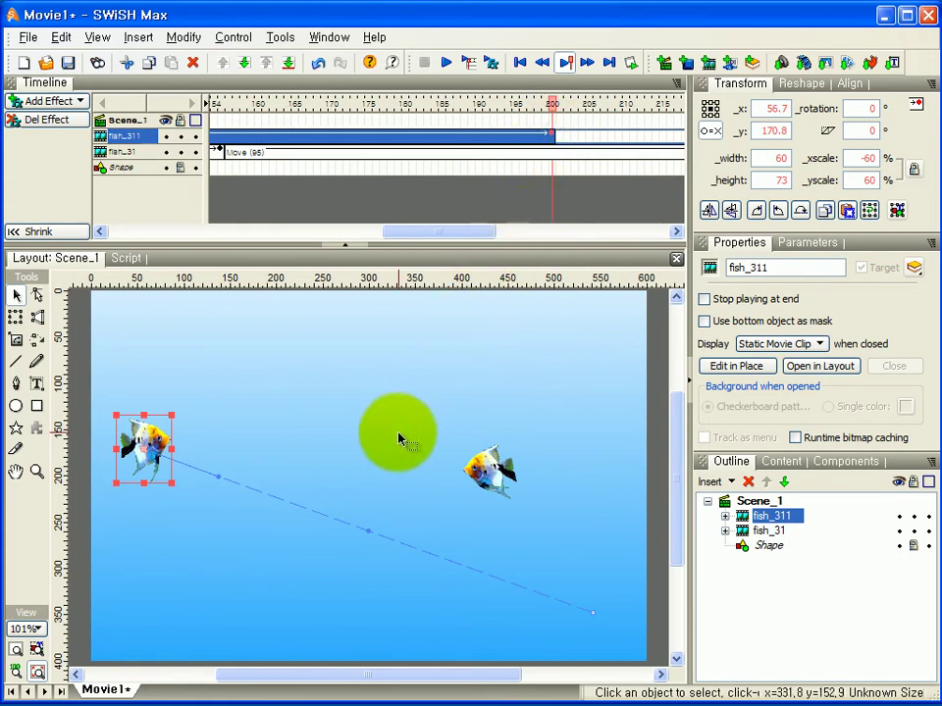
drag(177, 495, 136, 563)
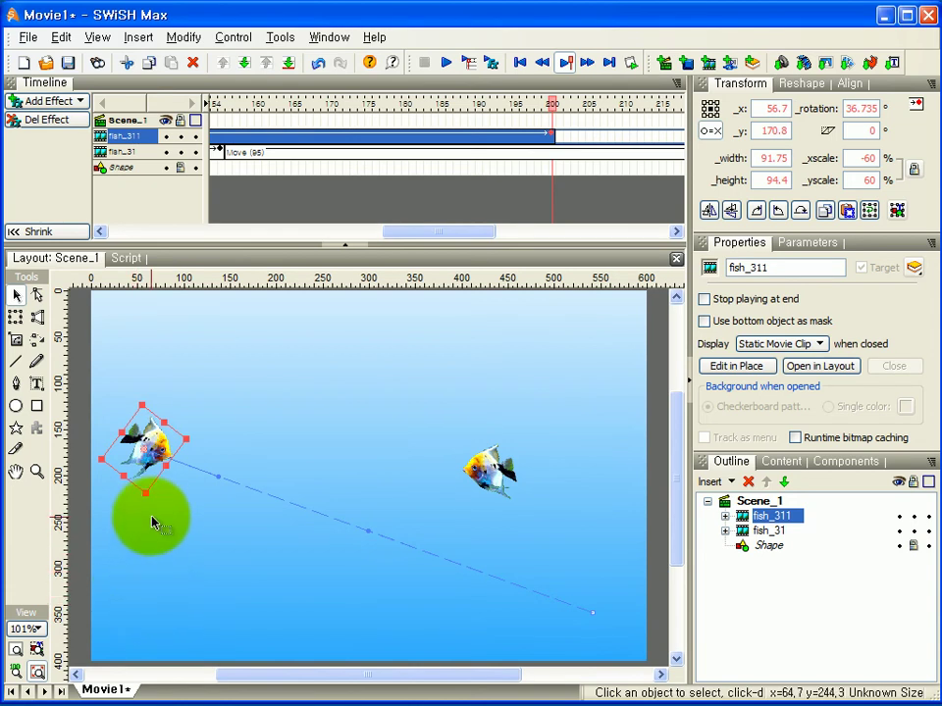
drag(147, 496, 171, 485)
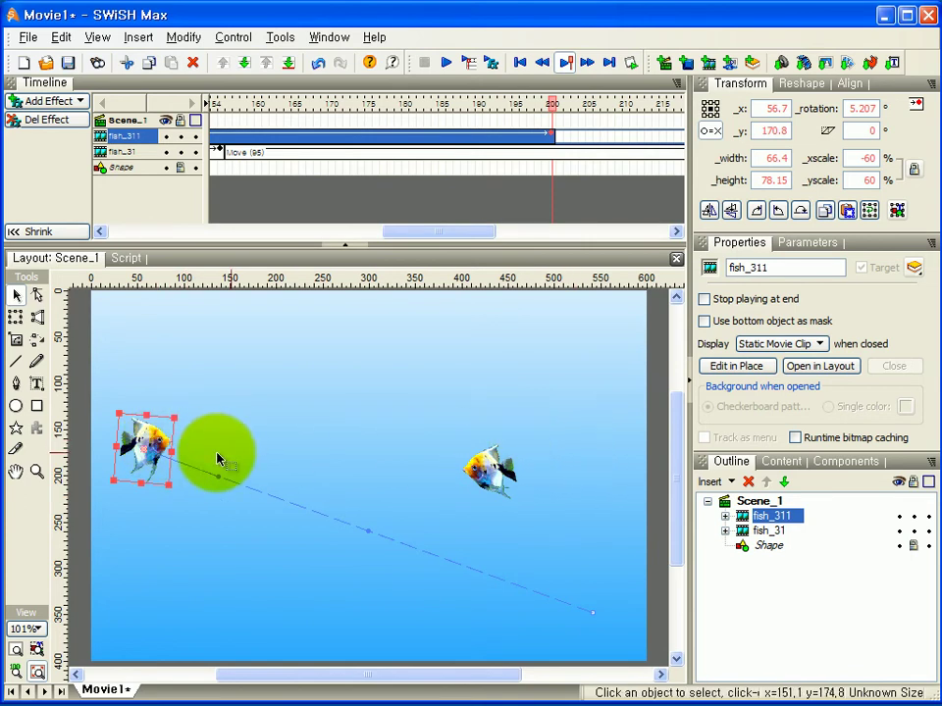
drag(154, 438, 599, 435)
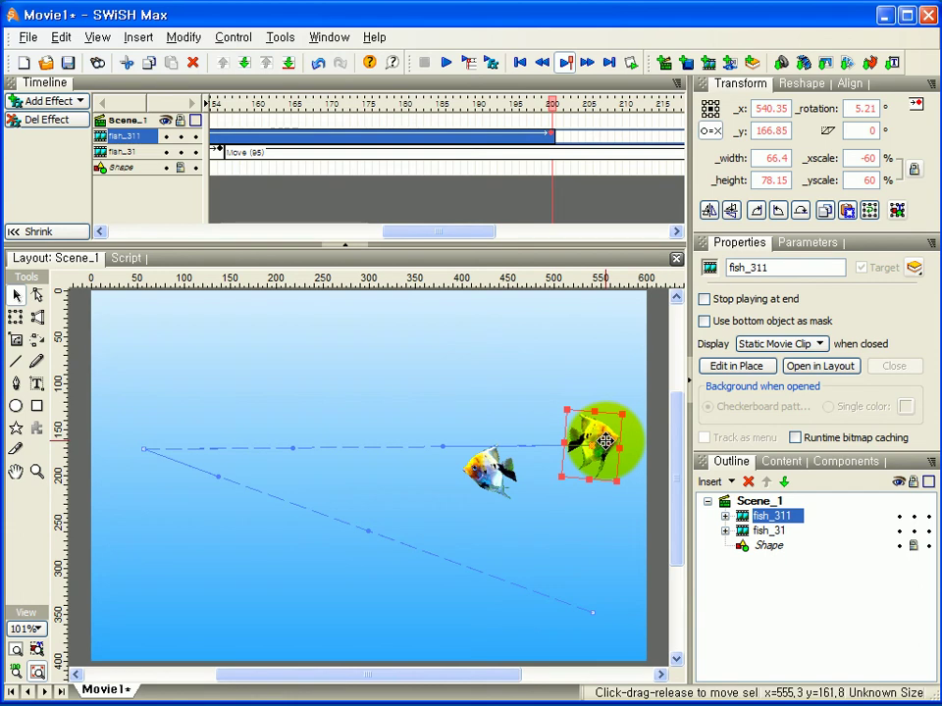
- Add a Place effect to fish_311 at frame 201 and flip the fish horizontally there
mouse_move(594, 136)
mouse_down()
mouse_move(552, 141)
mouse_move(560, 138)
mouse_up()
right_click(561, 142)
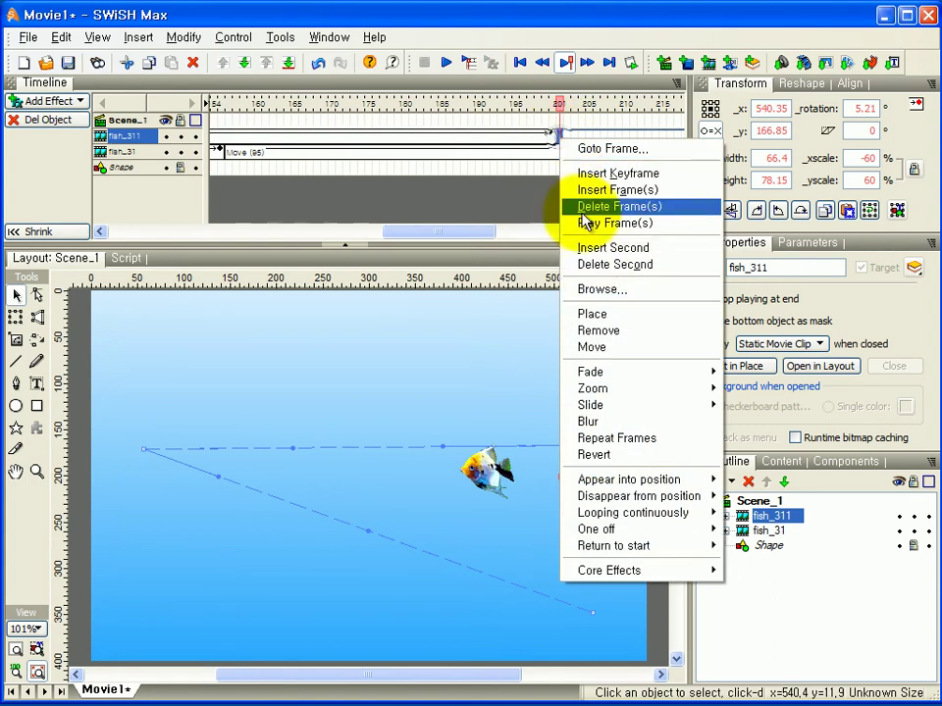
click(605, 315)
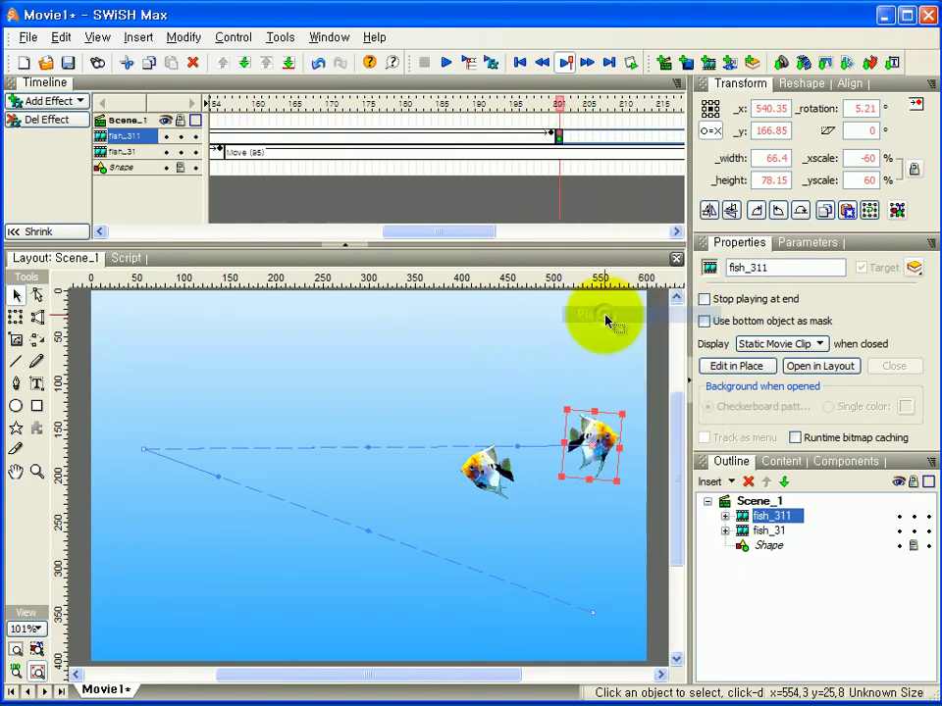
click(708, 212)
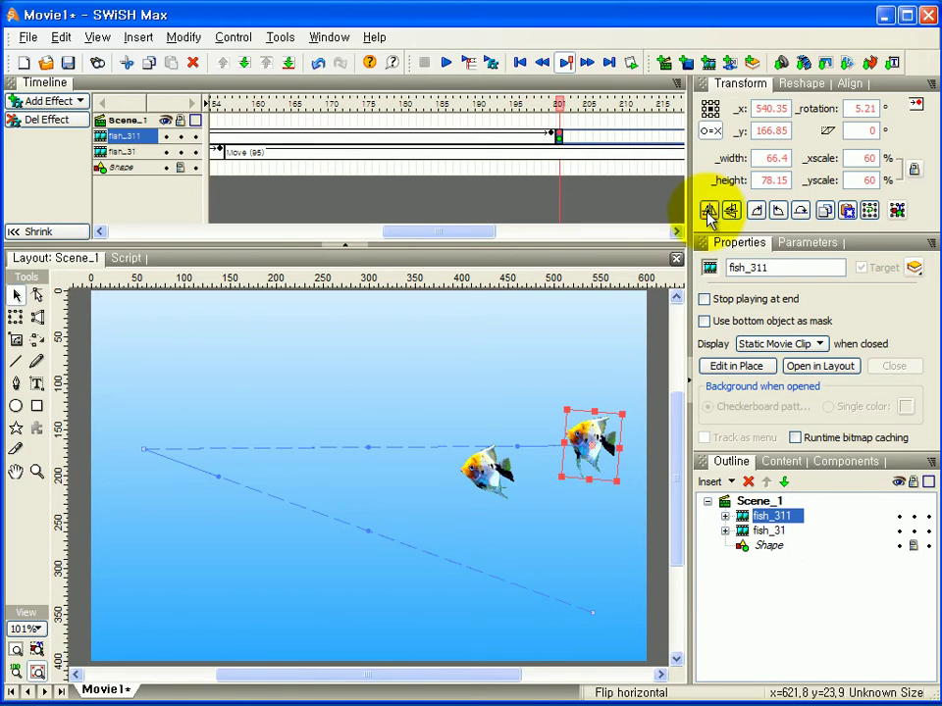
- Add a fish_311 Move ending at frame 300, with the fish rotated to about -27° and positioned at about x 61, y 319
drag(456, 233, 613, 246)
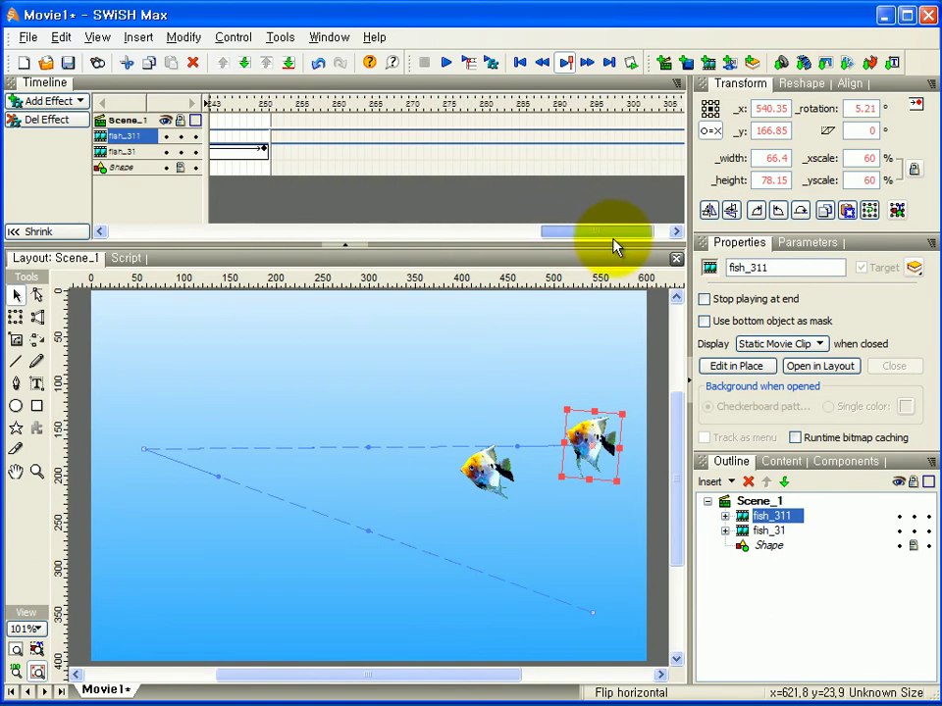
click(634, 136)
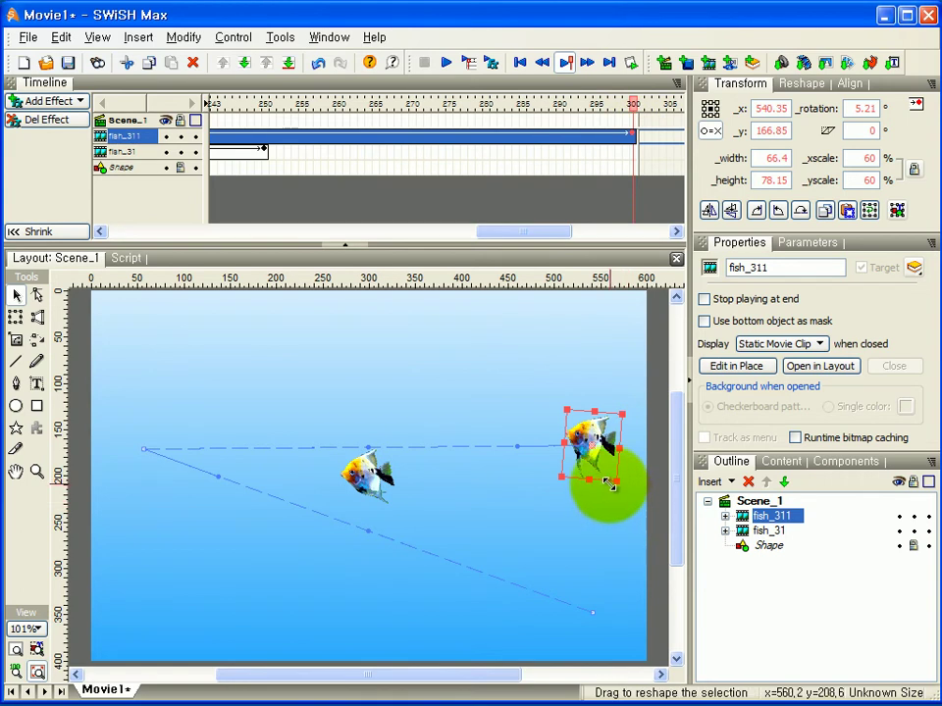
drag(552, 487, 576, 504)
drag(594, 452, 152, 594)
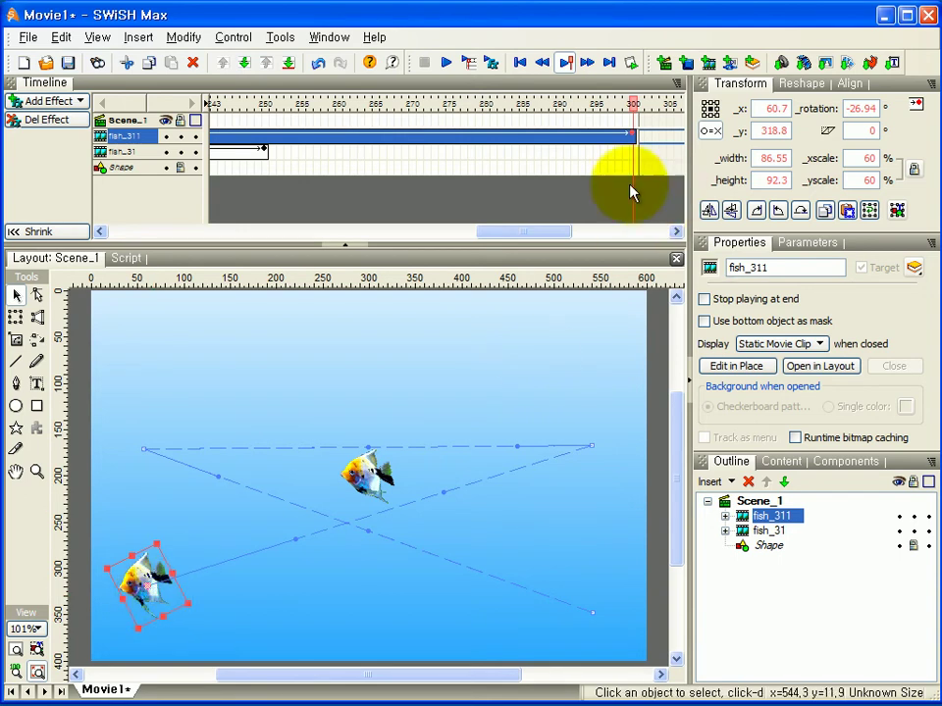
- Add a Place effect to fish_311 at frame 301
drag(535, 232, 530, 197)
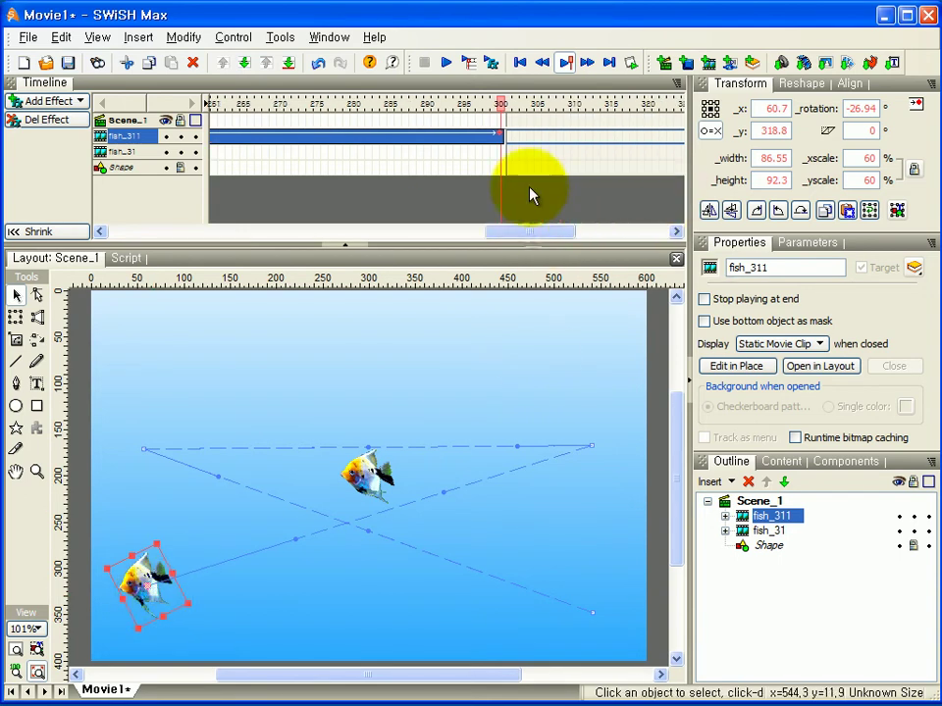
click(507, 137)
right_click(508, 138)
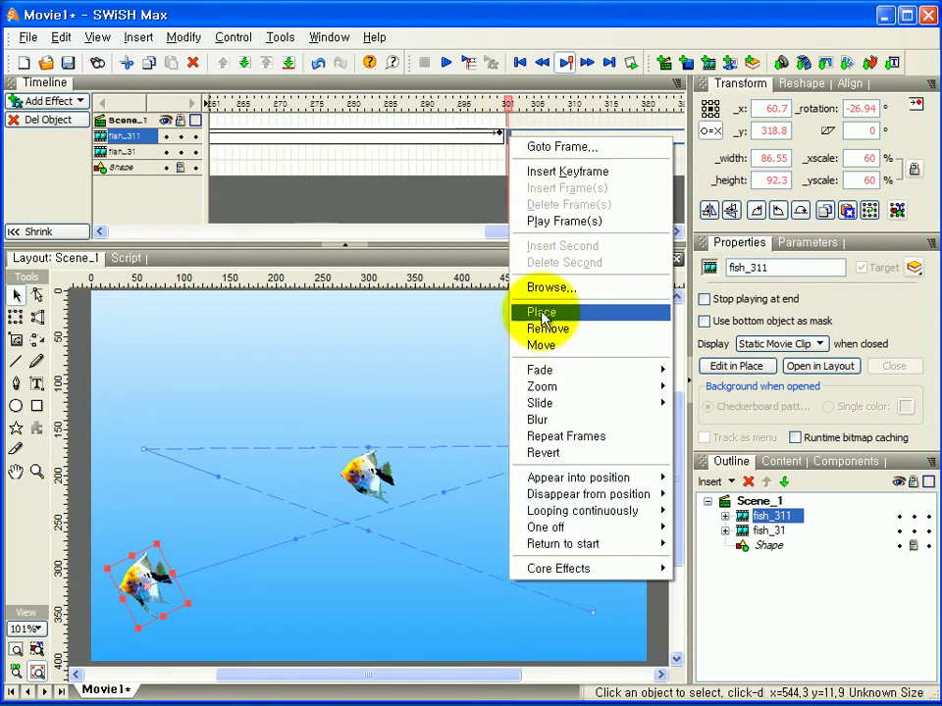
click(539, 312)
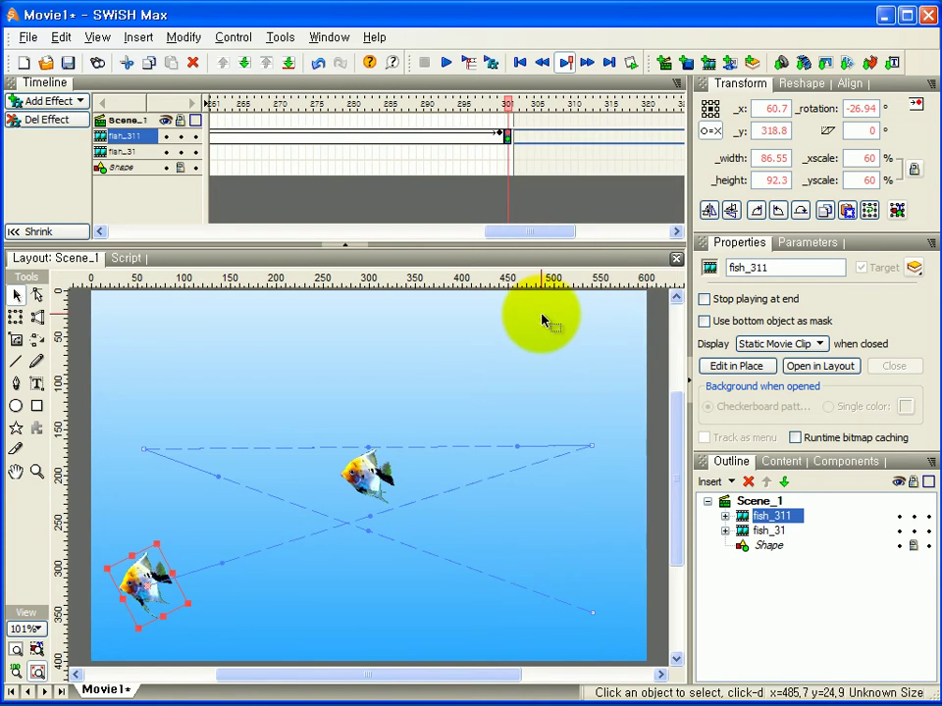
- Flip fish_311 horizontally at its frame 301 Place effect and rotate it to about 6°
click(708, 211)
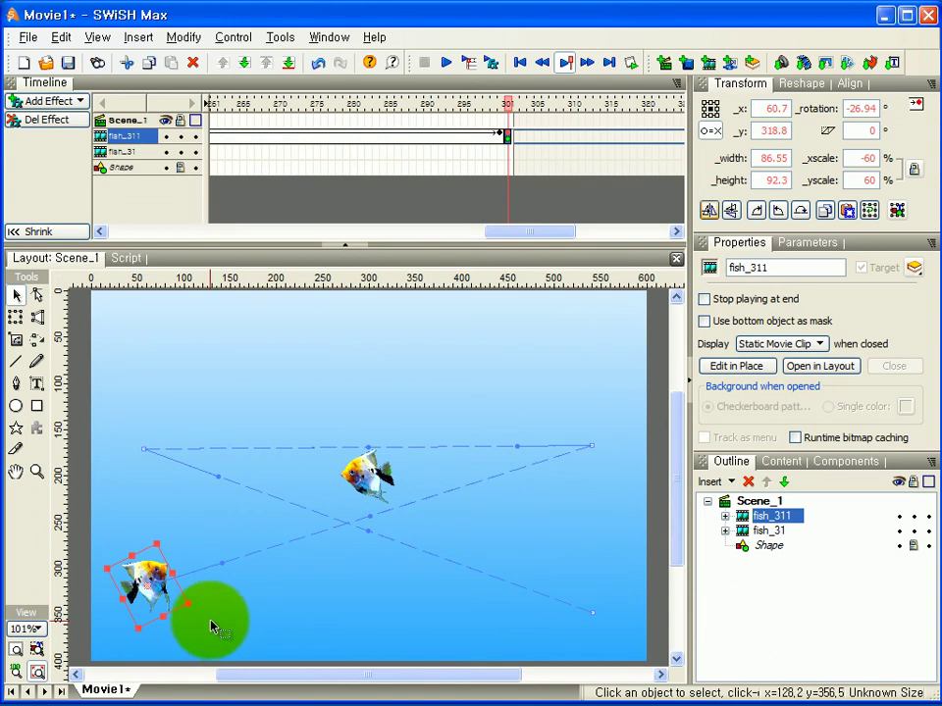
mouse_move(196, 608)
mouse_down()
mouse_move(188, 651)
mouse_move(187, 625)
mouse_up()
click(582, 620)
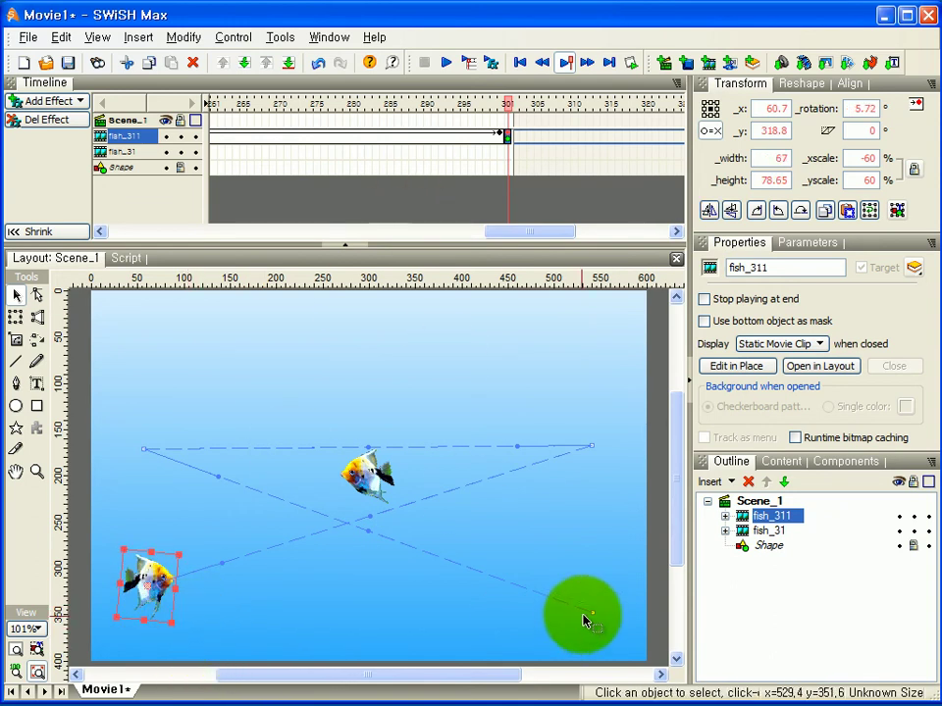
- Add a fish_311 Move ending at frame 400, with the fish positioned at its starting point at about x 541, y 348
drag(554, 241, 618, 242)
drag(561, 240, 621, 240)
click(568, 139)
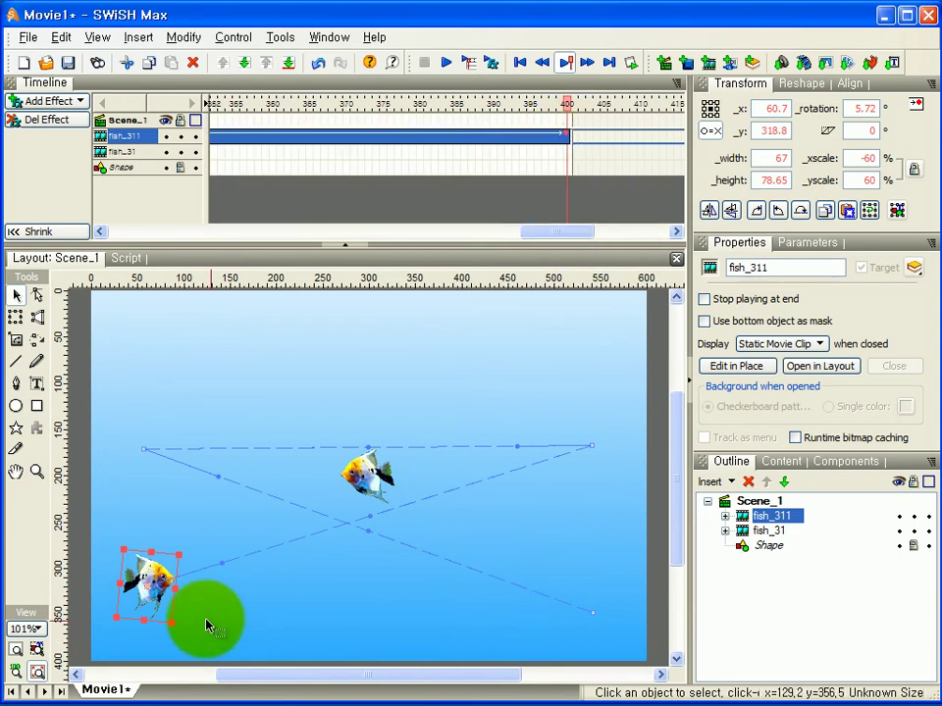
drag(156, 600, 593, 629)
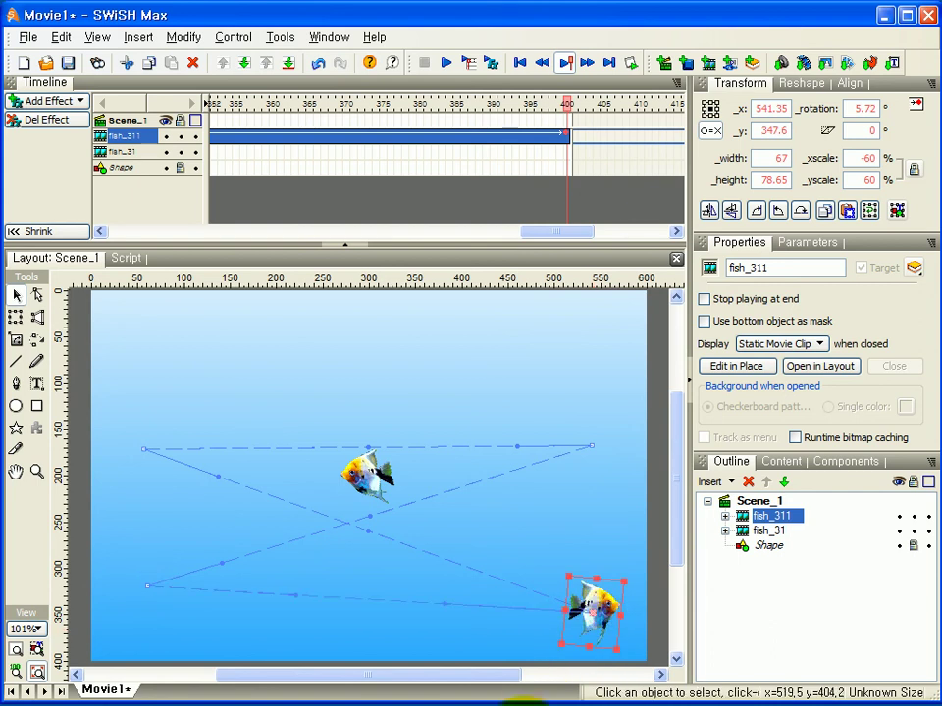
- Play the movie to preview both fish swimming, and stop the playback
click(446, 62)
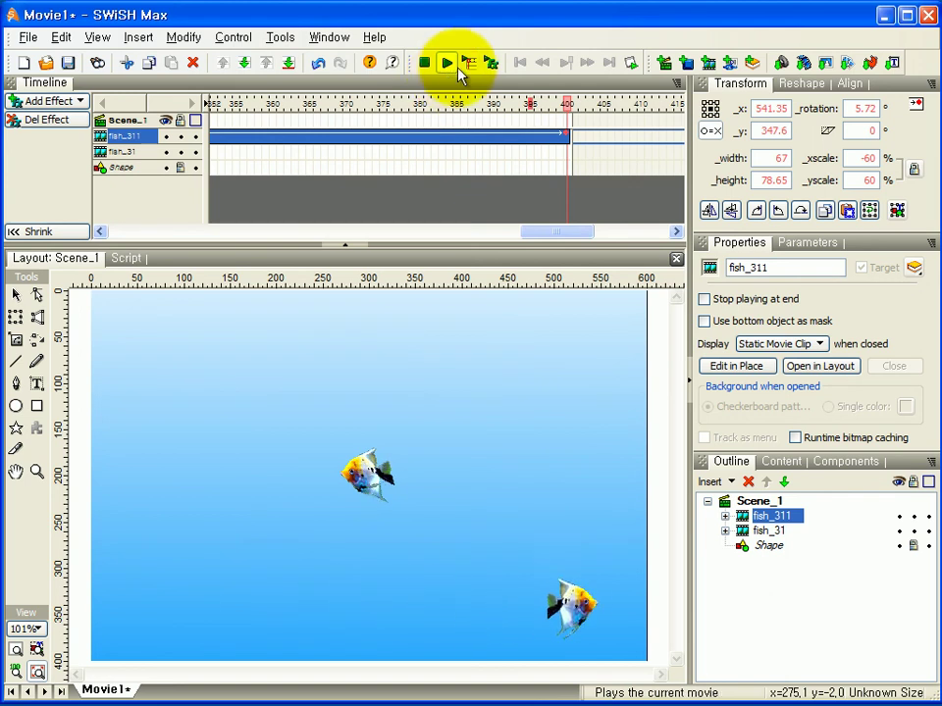
click(425, 63)
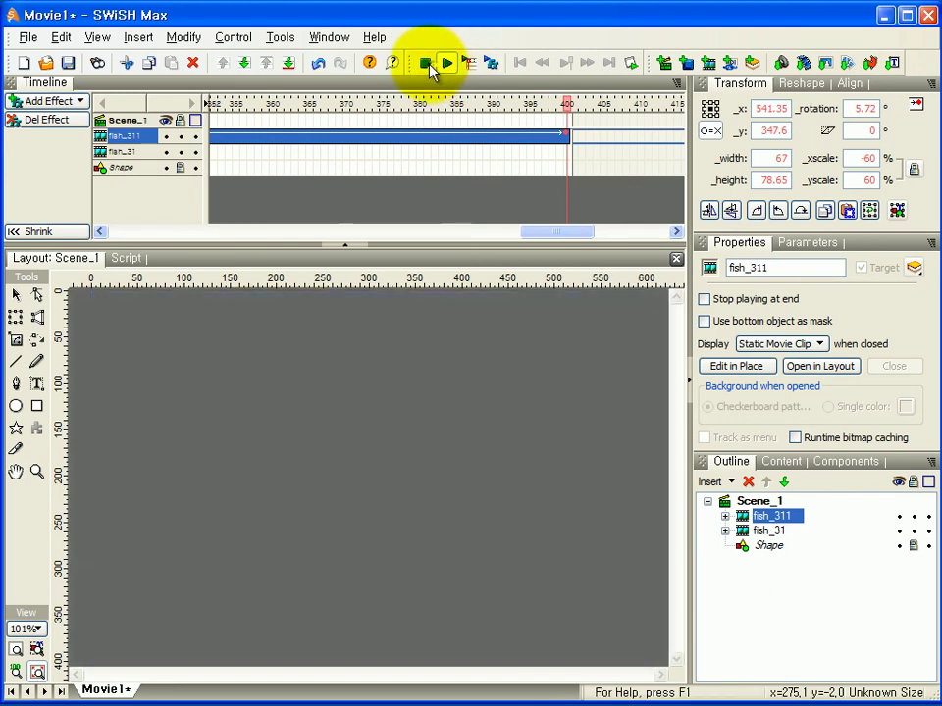
- Compare the motion paths of fish_31 and fish_311 and examine their turning points on the timeline around frames 150, 200 and 300
click(765, 530)
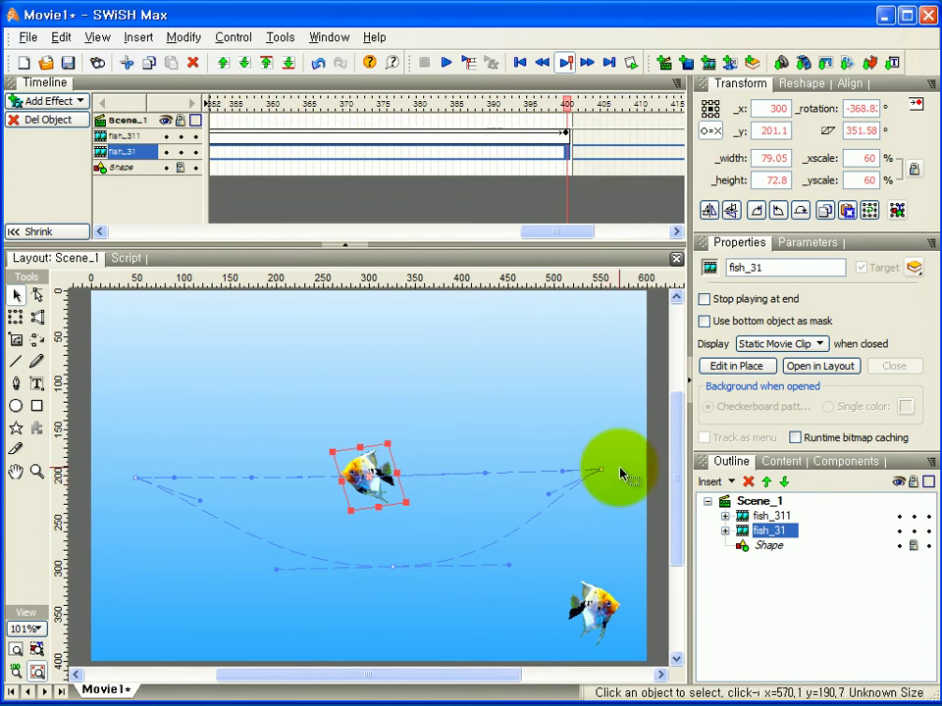
click(773, 517)
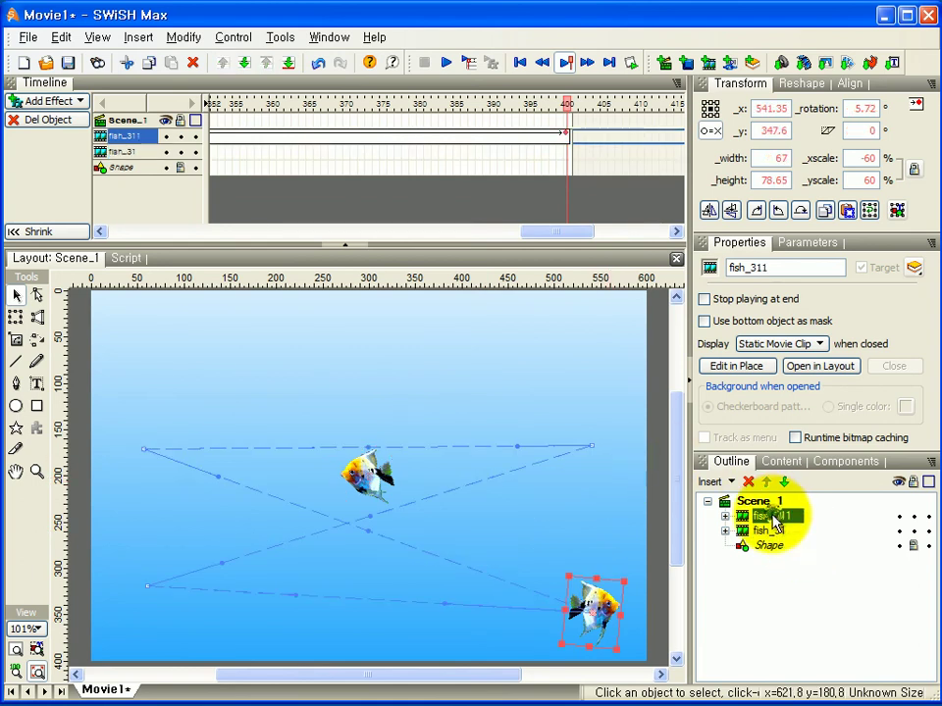
click(584, 589)
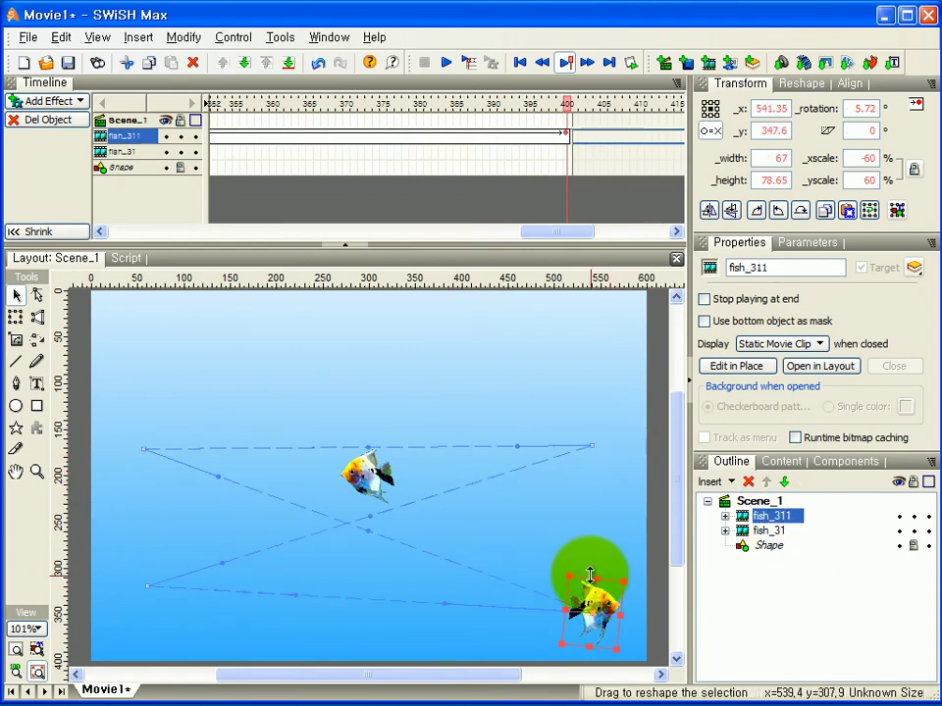
drag(561, 239, 456, 235)
click(543, 136)
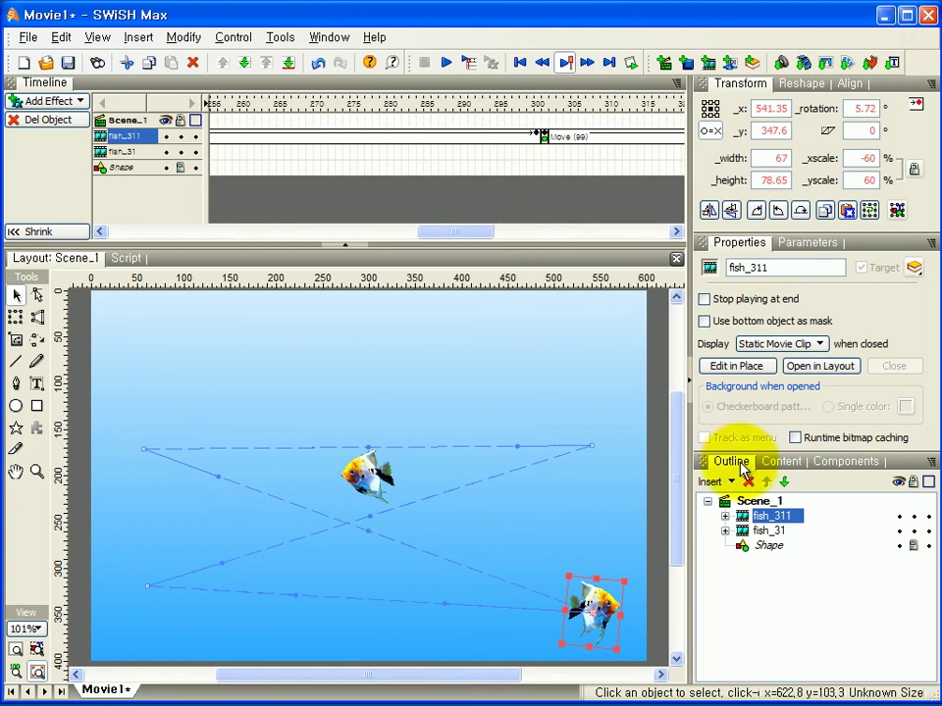
click(767, 531)
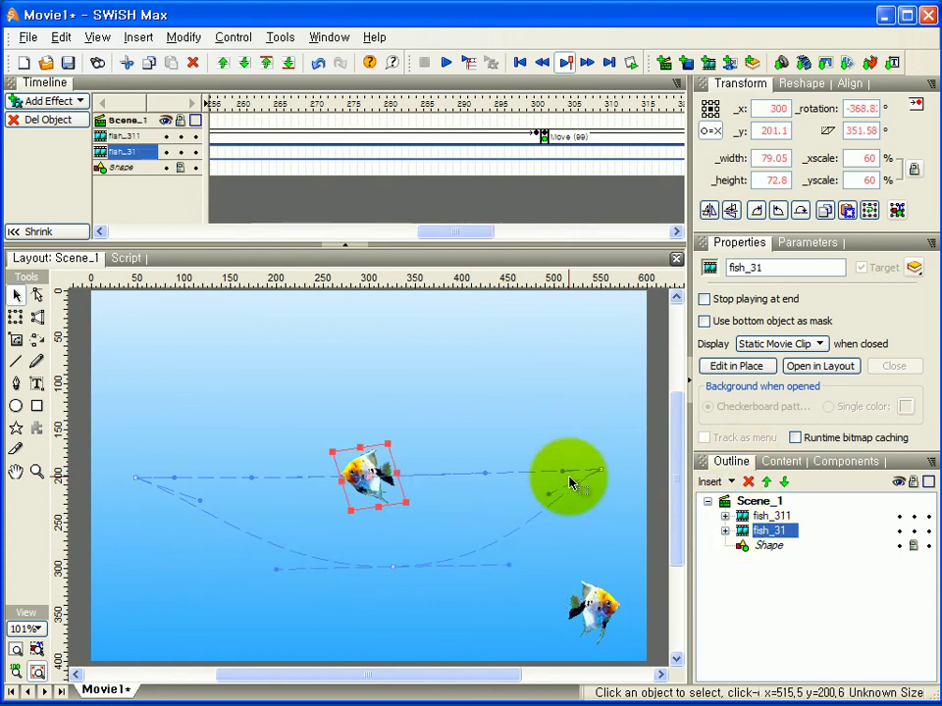
drag(481, 234, 309, 244)
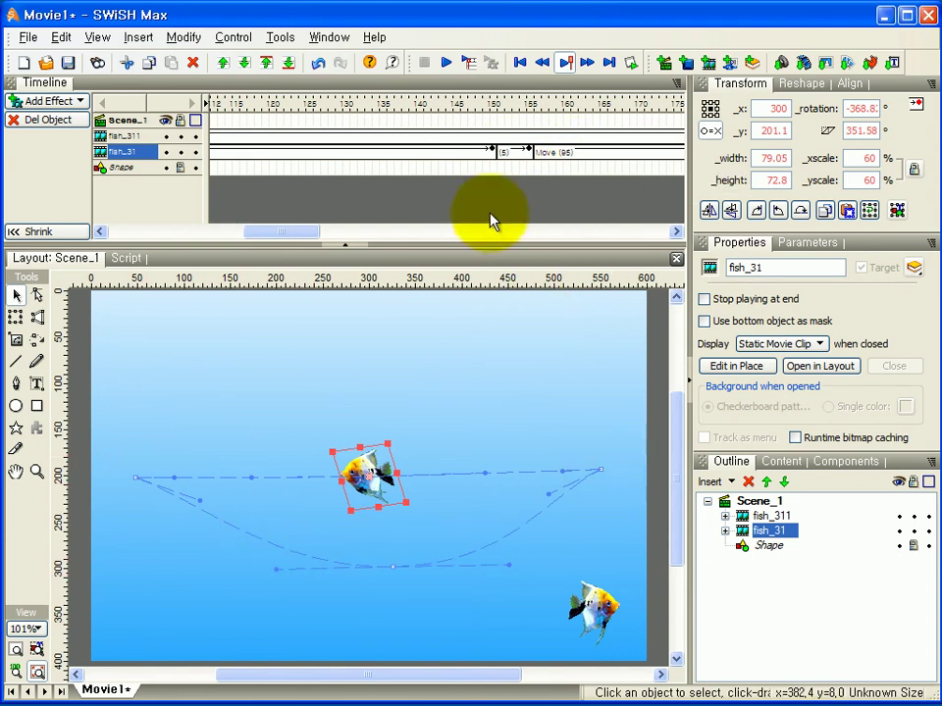
click(771, 517)
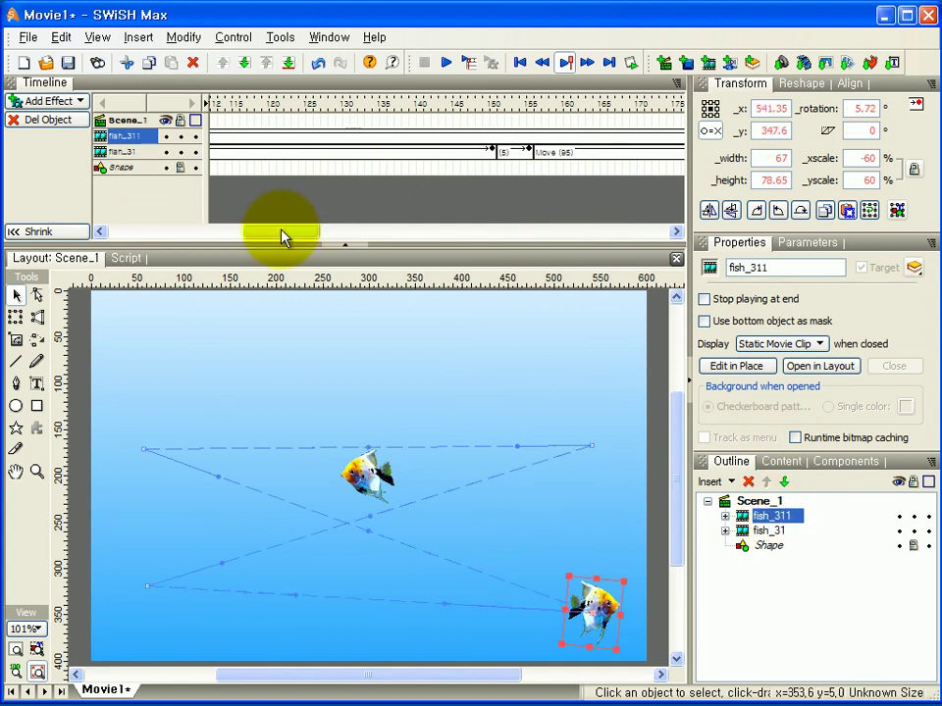
drag(283, 234, 343, 238)
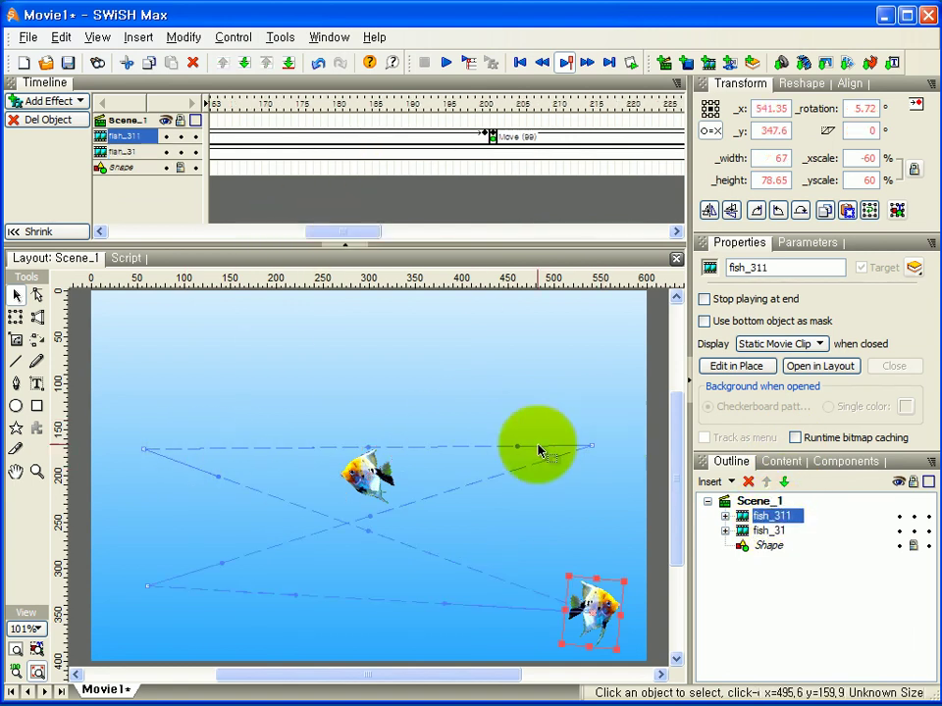
drag(458, 141, 517, 179)
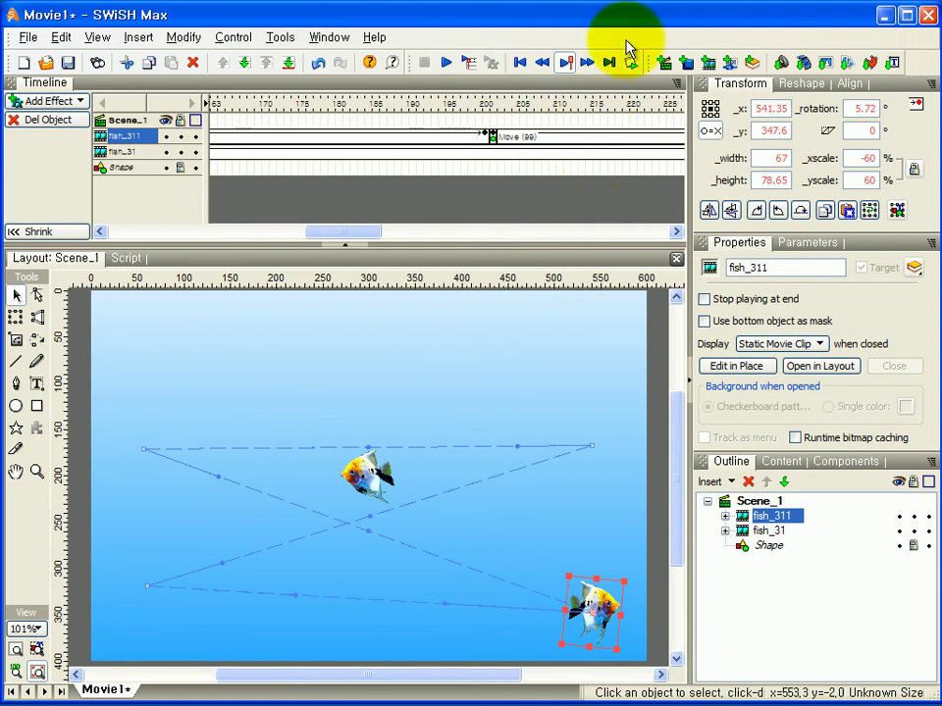
click(420, 67)
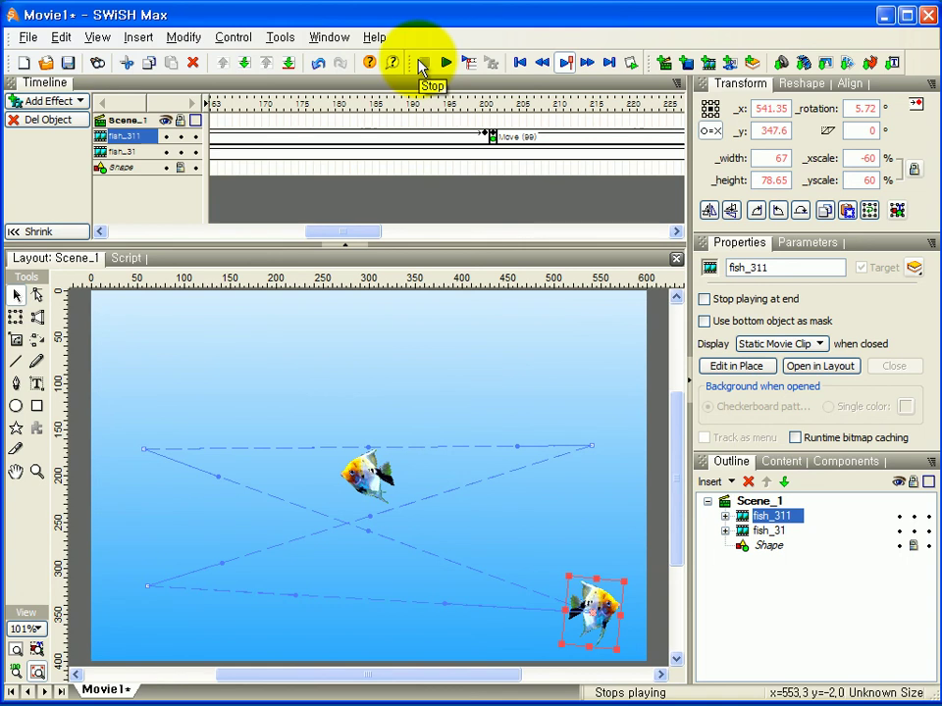